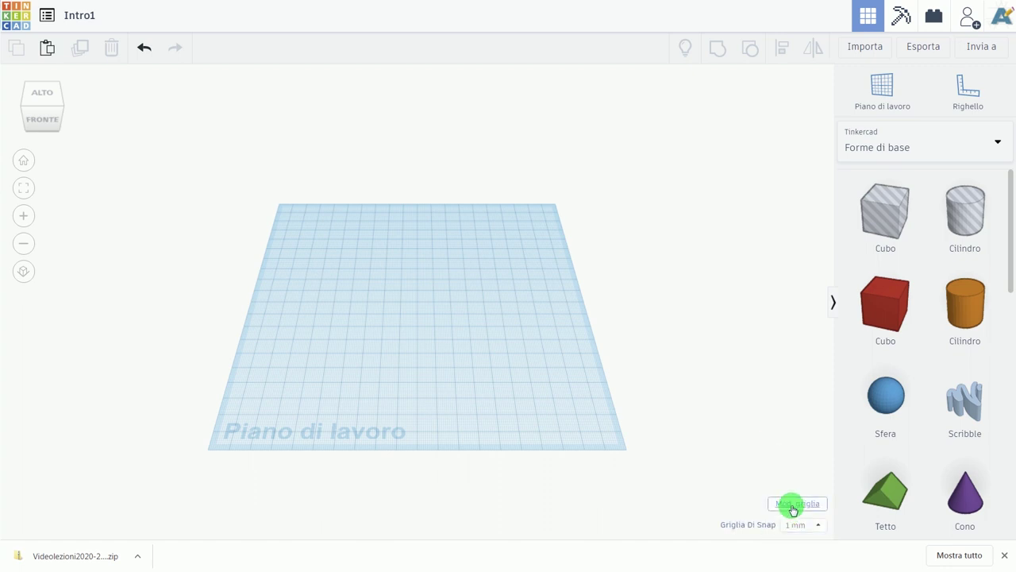
Step: Inspect the grid settings (units, width, length, Default preset), then cancel without changes
click(793, 506)
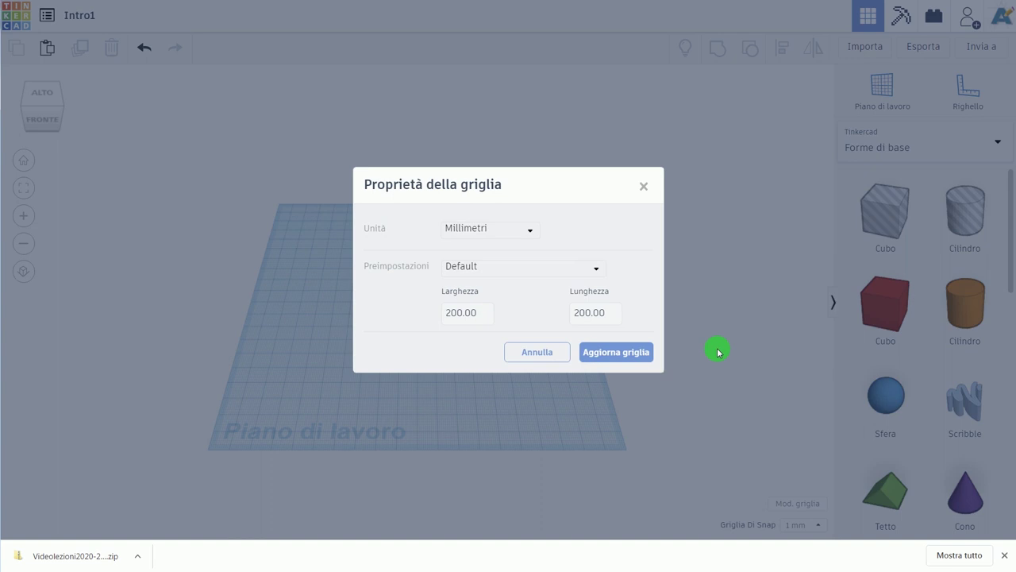
click(528, 230)
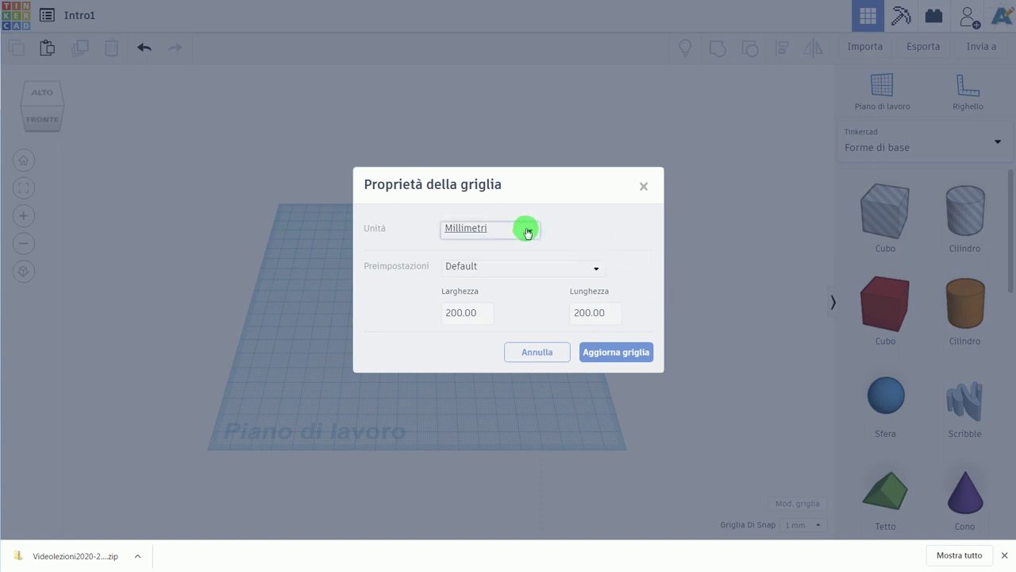
click(464, 314)
click(608, 314)
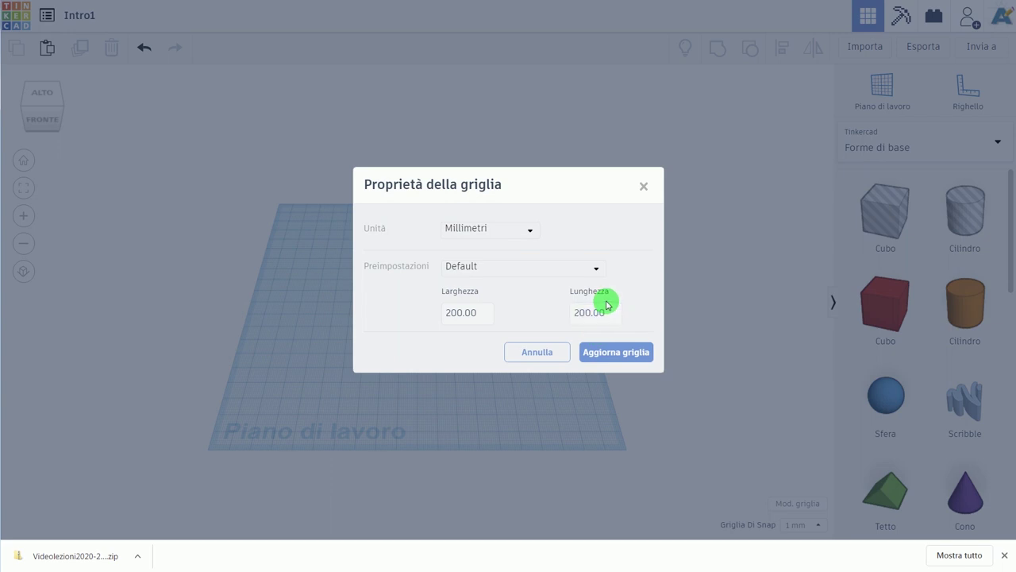
click(523, 266)
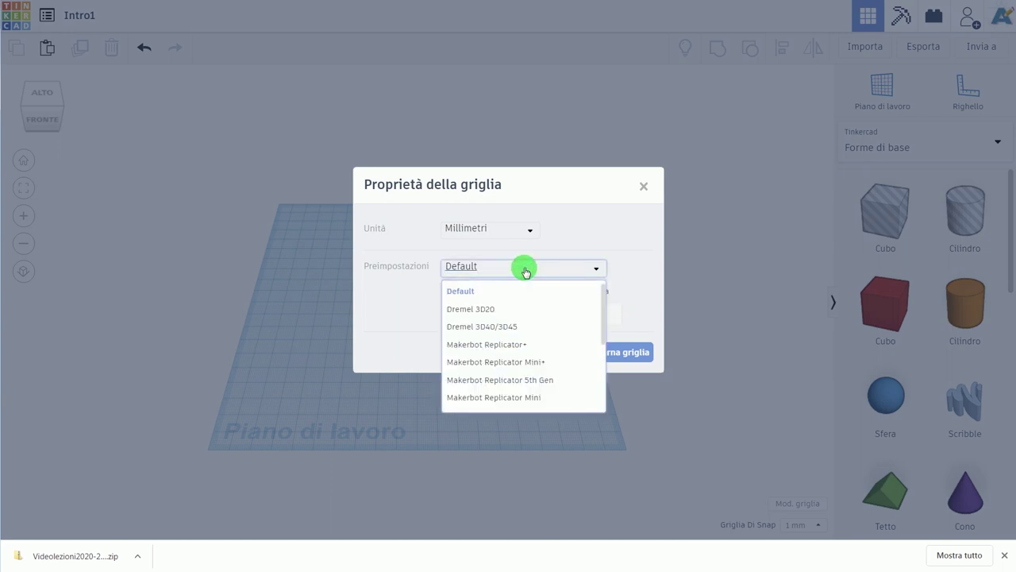
click(526, 269)
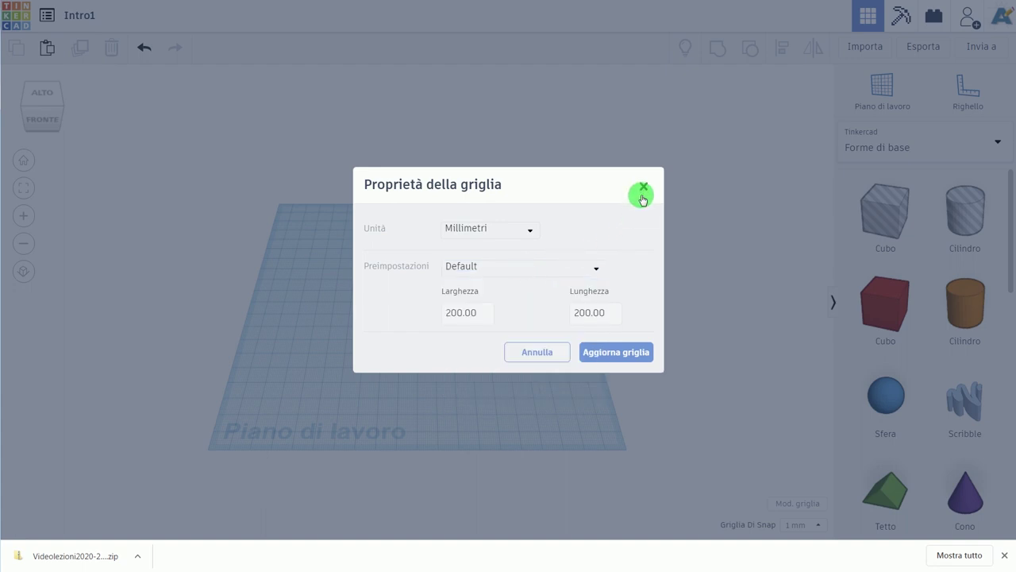
click(539, 353)
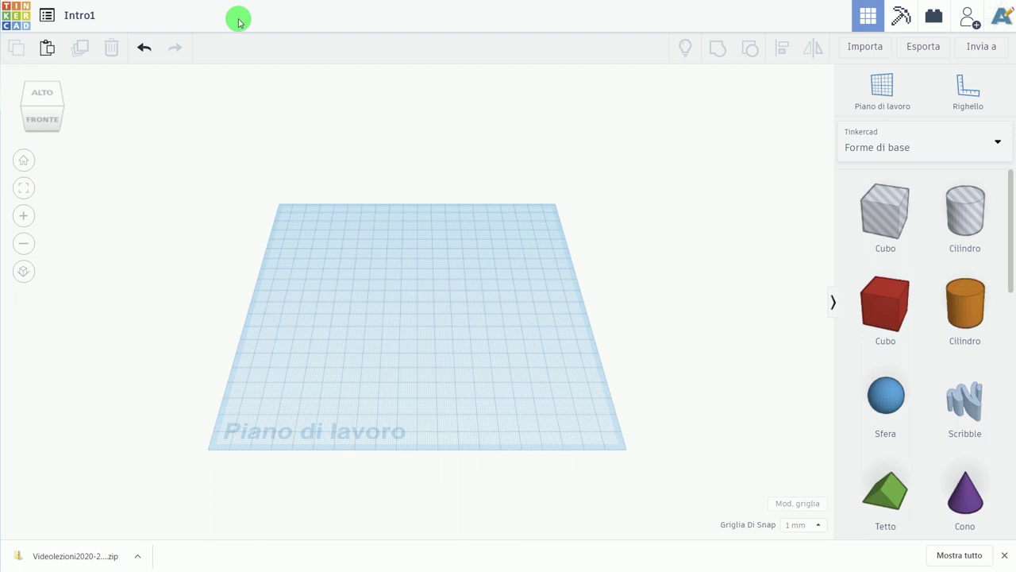
Step: Change the design title from 'Intro1' to 'Intro'
click(86, 19)
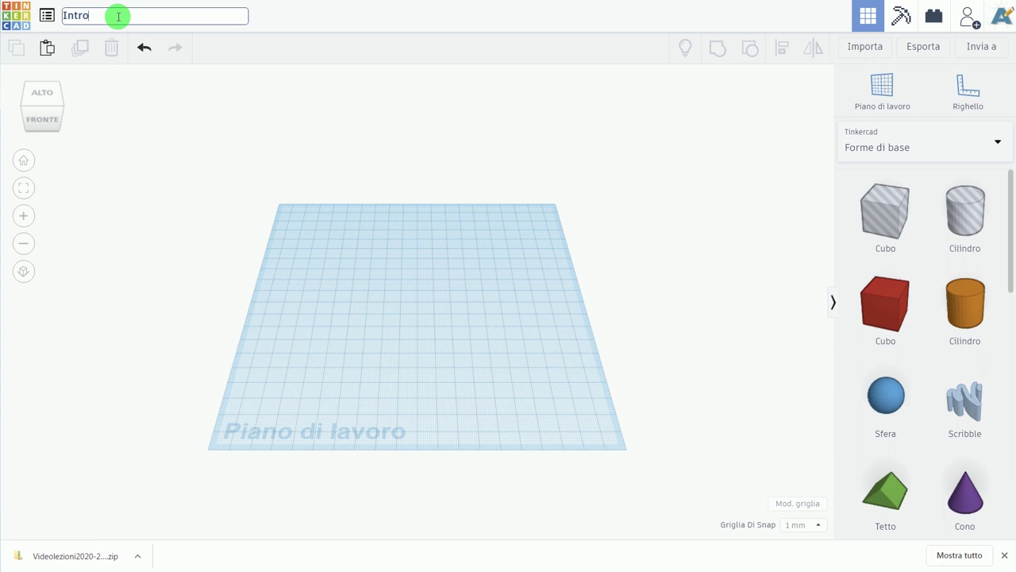
click(241, 112)
click(241, 112)
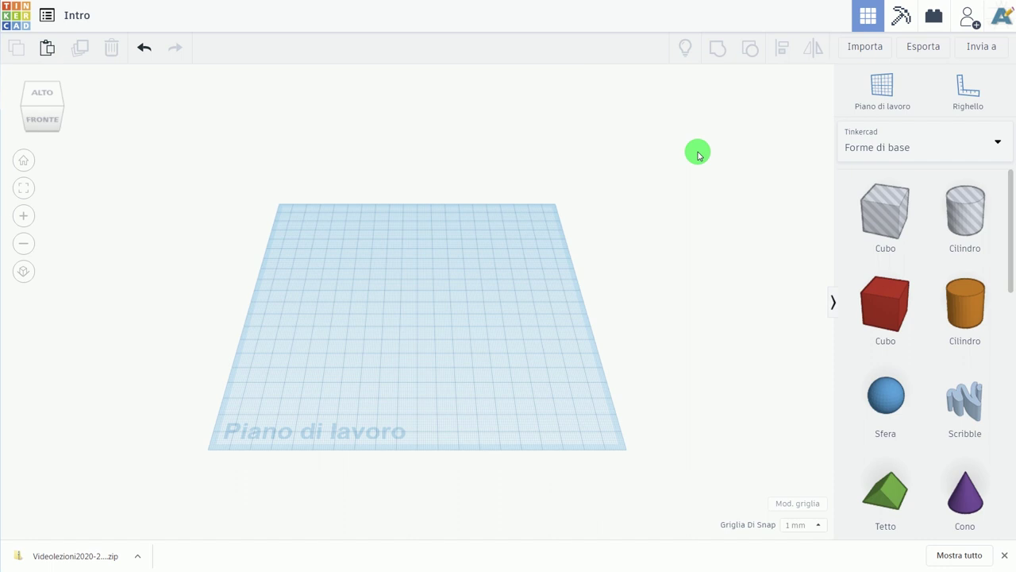
mouse_move(1009, 186)
mouse_down()
mouse_move(1012, 386)
mouse_move(1010, 191)
mouse_up()
click(990, 147)
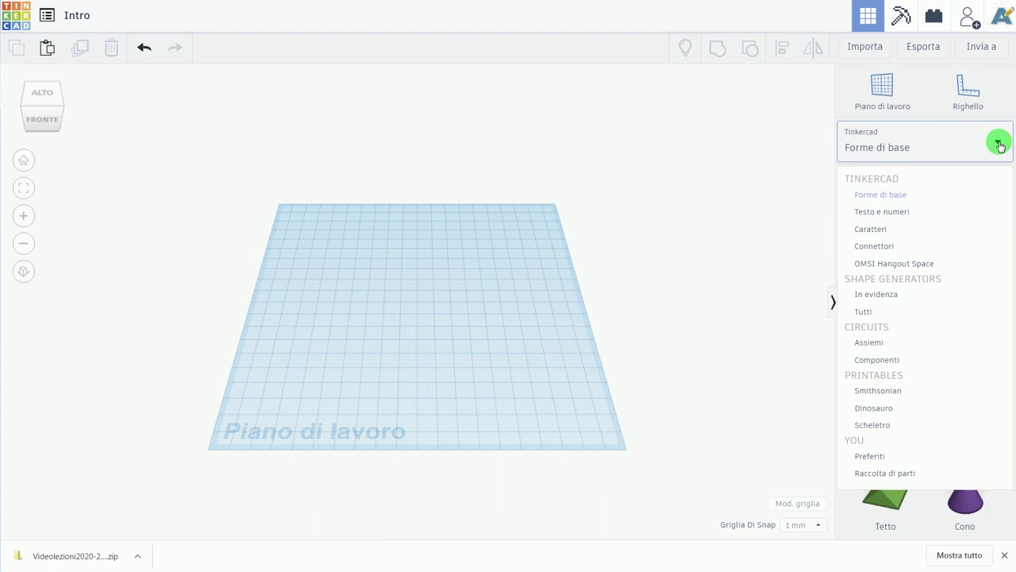
click(912, 229)
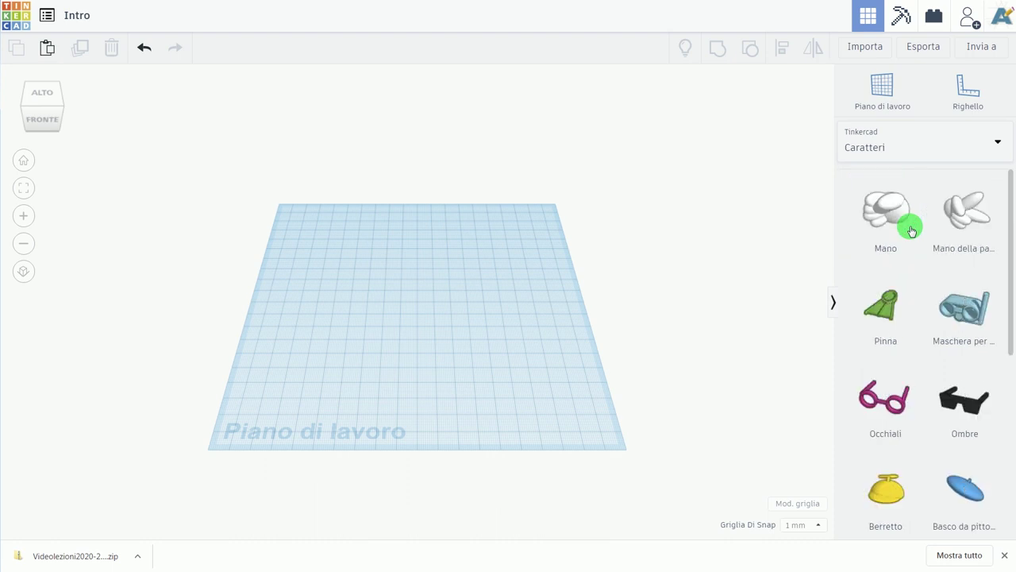
mouse_move(1011, 194)
mouse_down()
mouse_move(1012, 284)
mouse_move(1001, 200)
mouse_up()
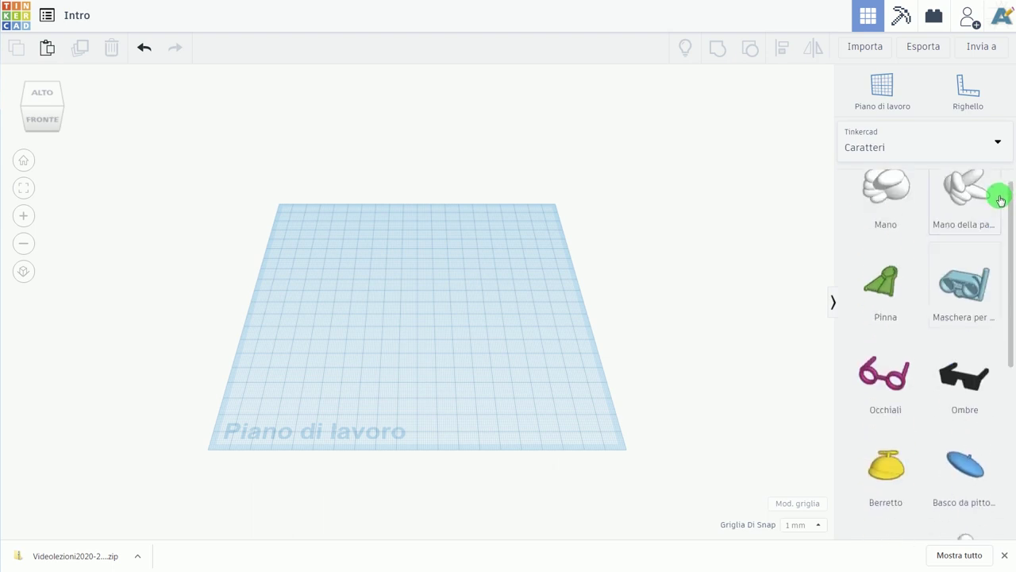
click(932, 150)
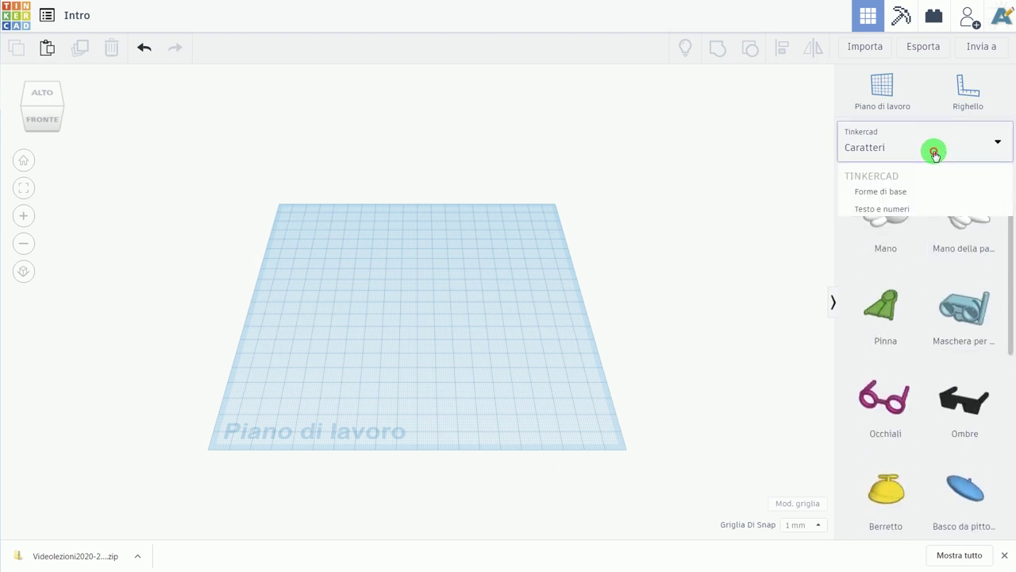
click(915, 196)
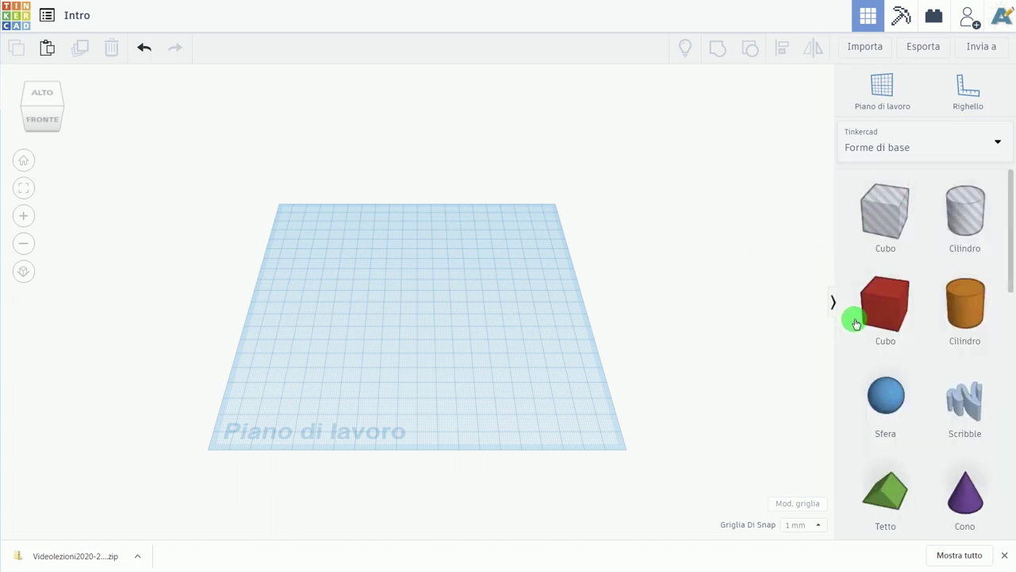
Step: Drop a red 20 × 20 × 20 mm Cubo at the workplane centre and deselect it
drag(879, 312, 413, 309)
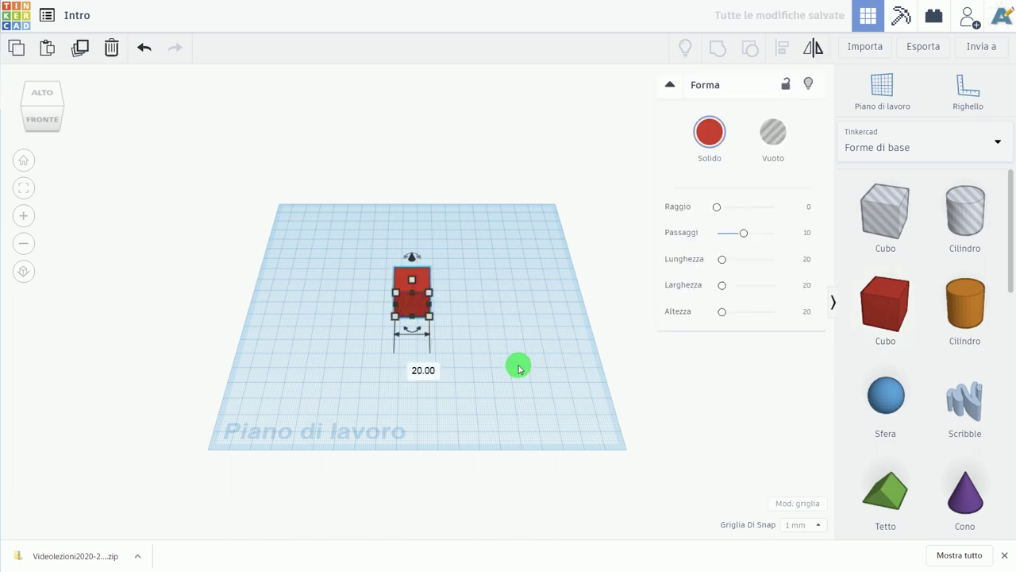
click(602, 261)
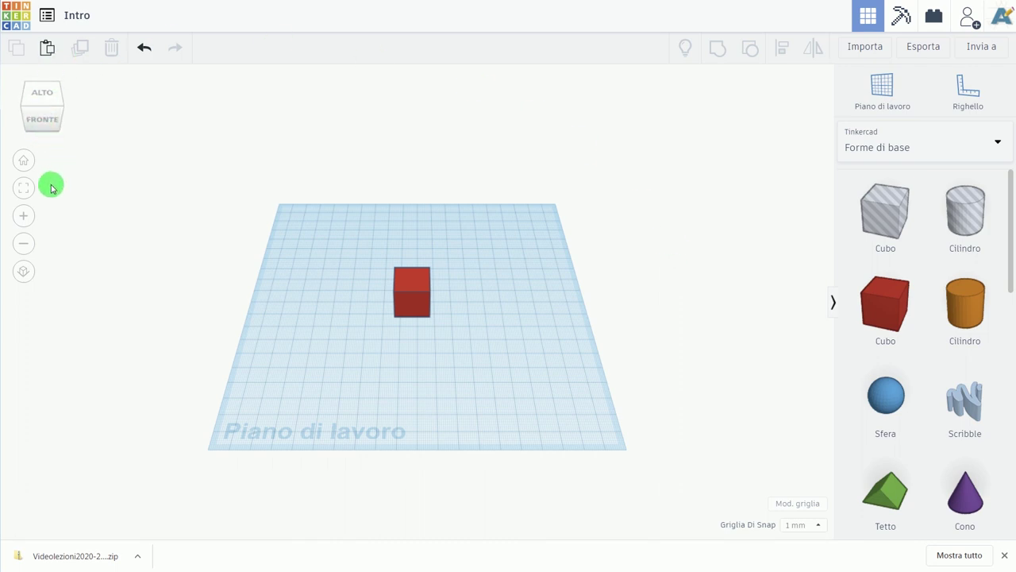
click(26, 217)
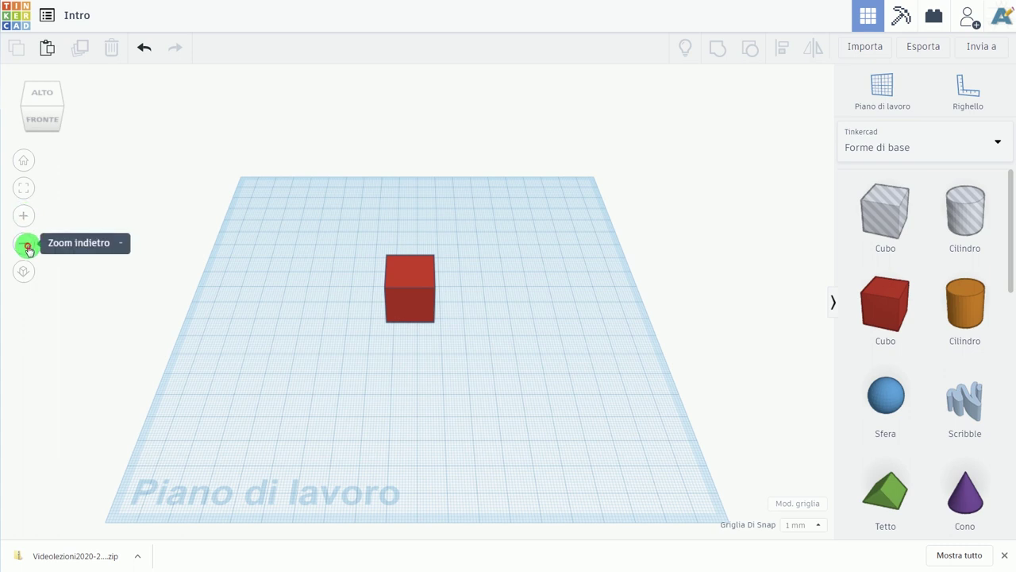
click(29, 249)
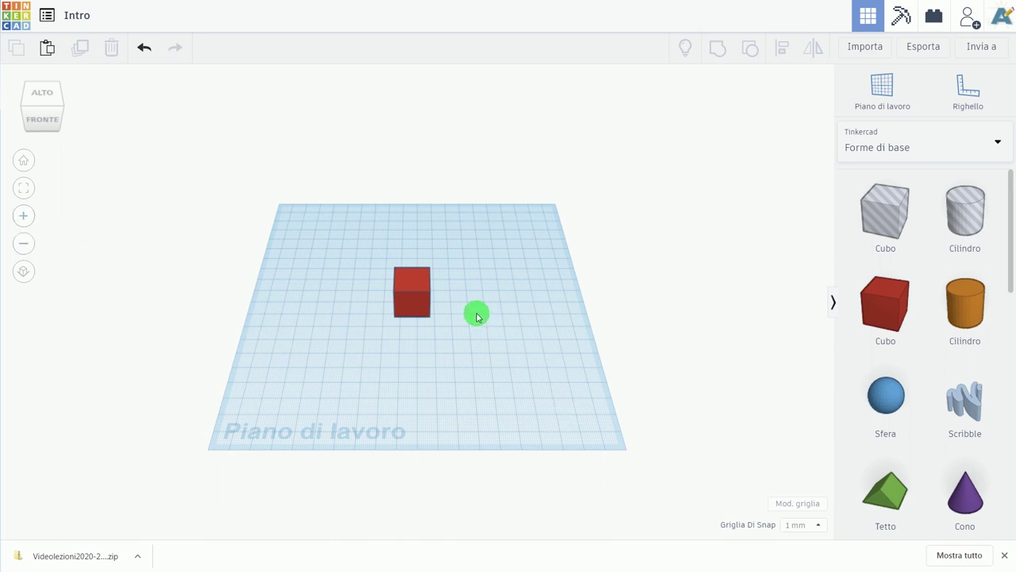
scroll(470, 312, up, 3)
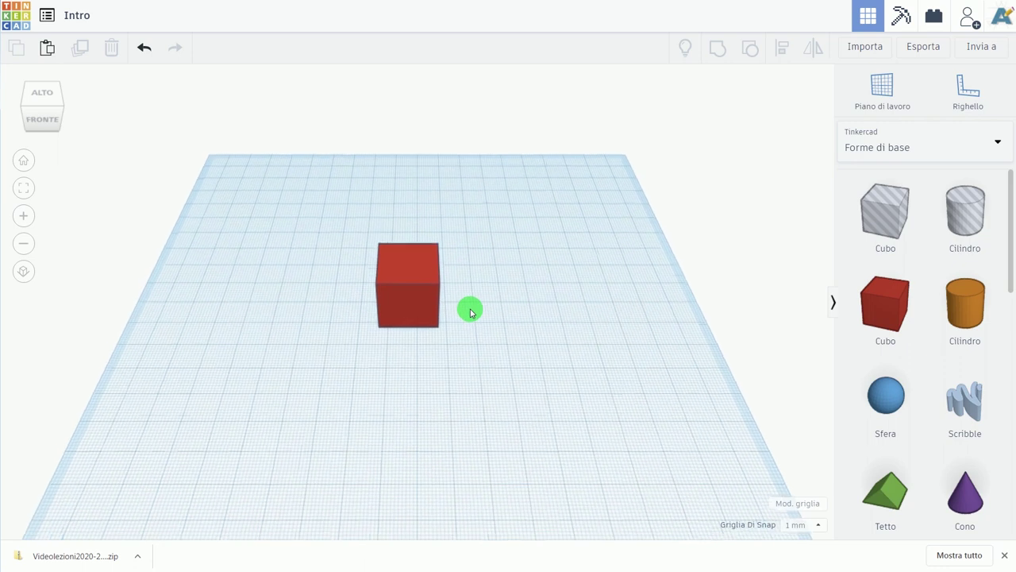
scroll(470, 312, down, 3)
scroll(470, 312, down, 2)
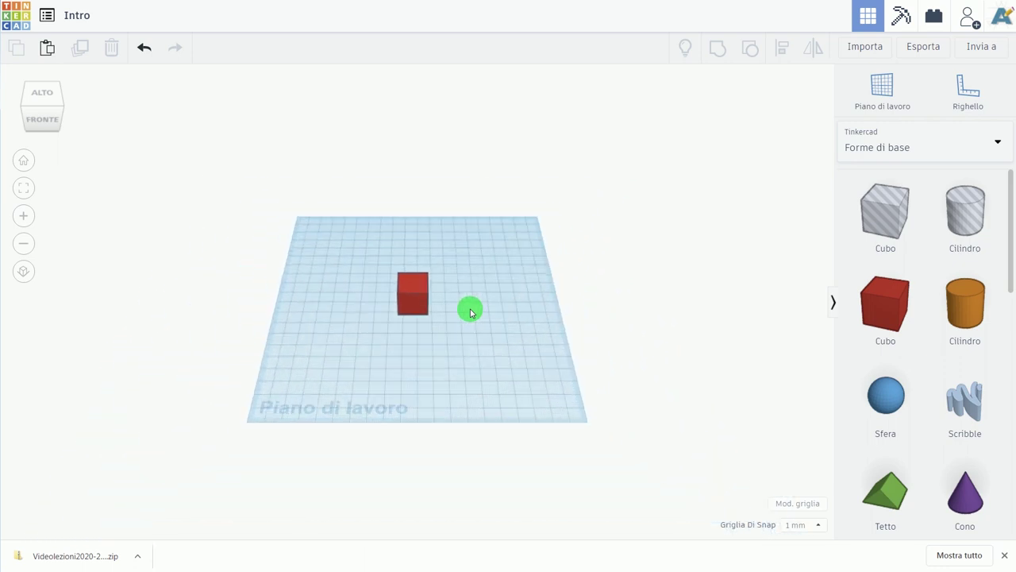
scroll(470, 312, up, 3)
scroll(470, 312, up, 2)
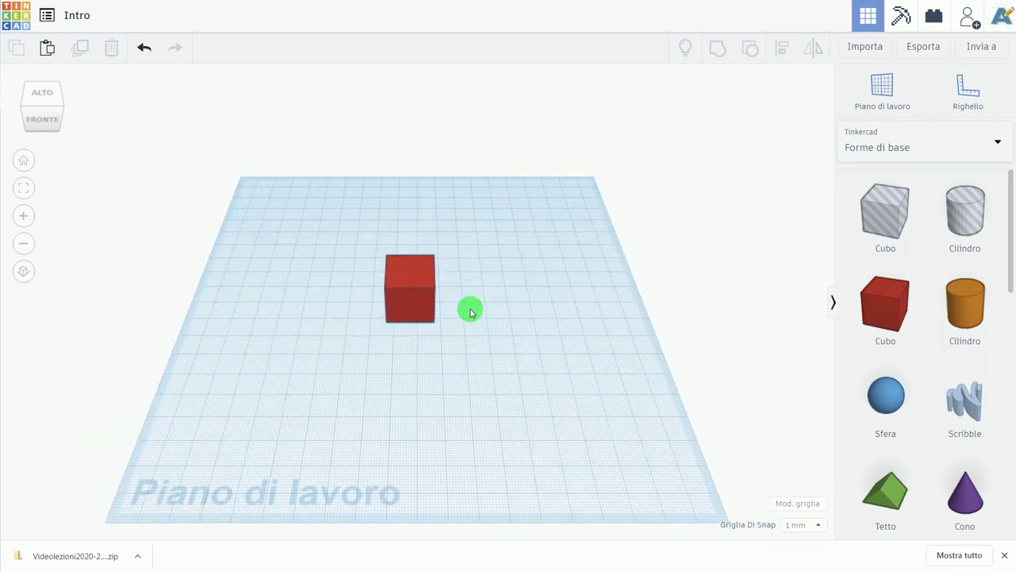
scroll(470, 312, down, 2)
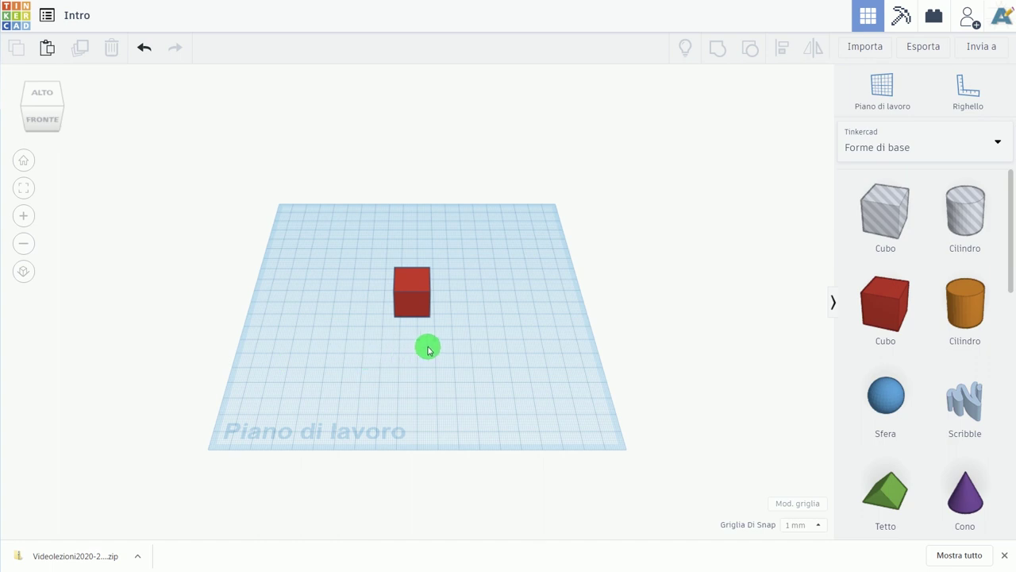
mouse_move(428, 350)
right_down()
mouse_move(242, 344)
mouse_move(590, 345)
mouse_move(243, 333)
mouse_move(547, 338)
mouse_move(323, 340)
mouse_move(467, 343)
mouse_move(424, 334)
right_up()
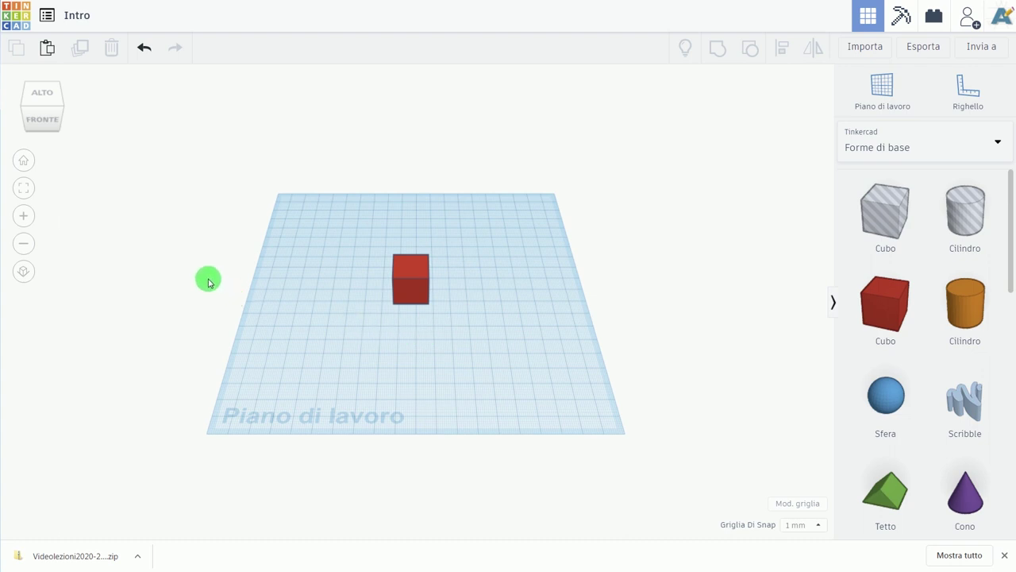
click(29, 162)
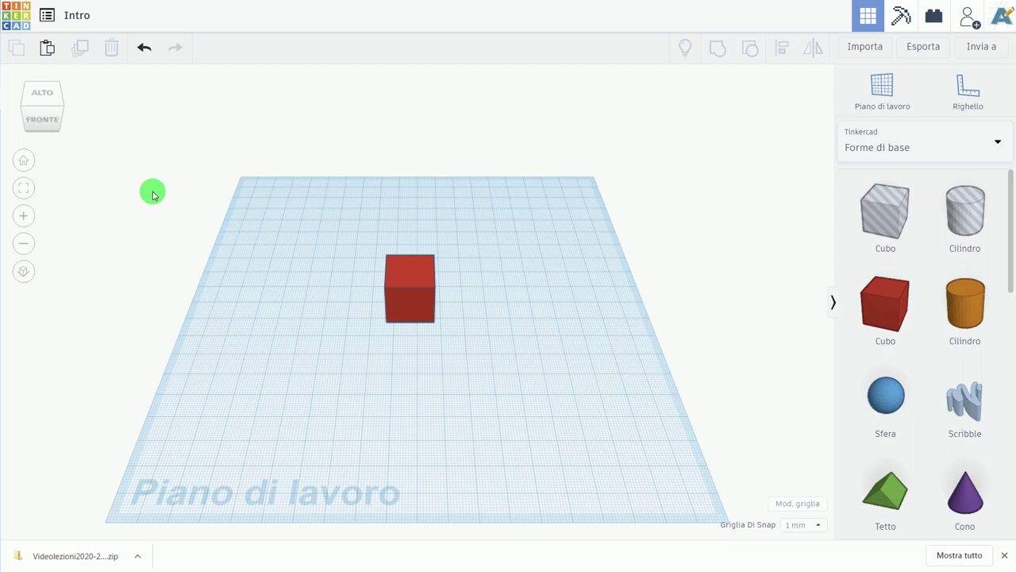
click(28, 193)
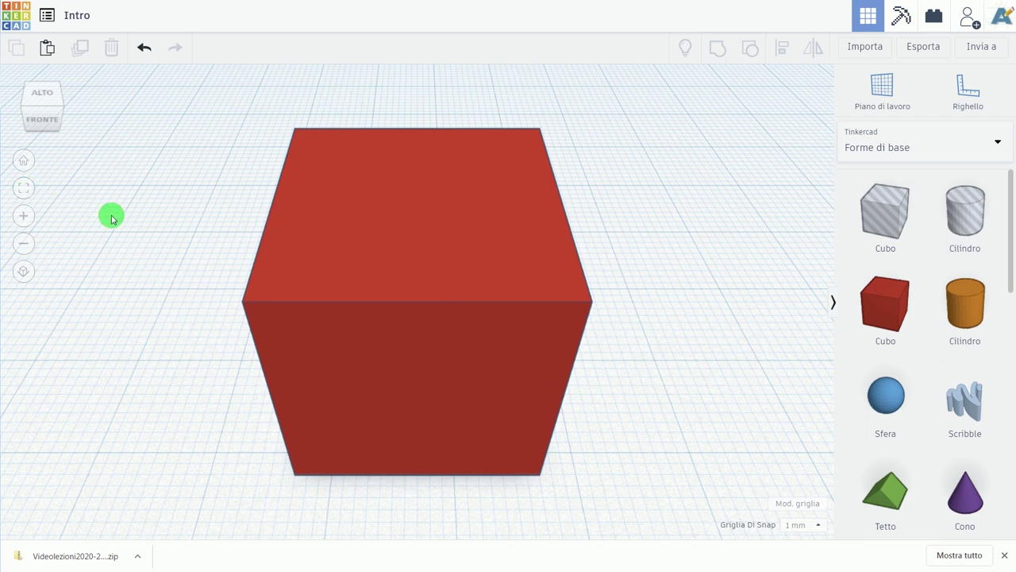
click(30, 249)
click(28, 247)
click(28, 246)
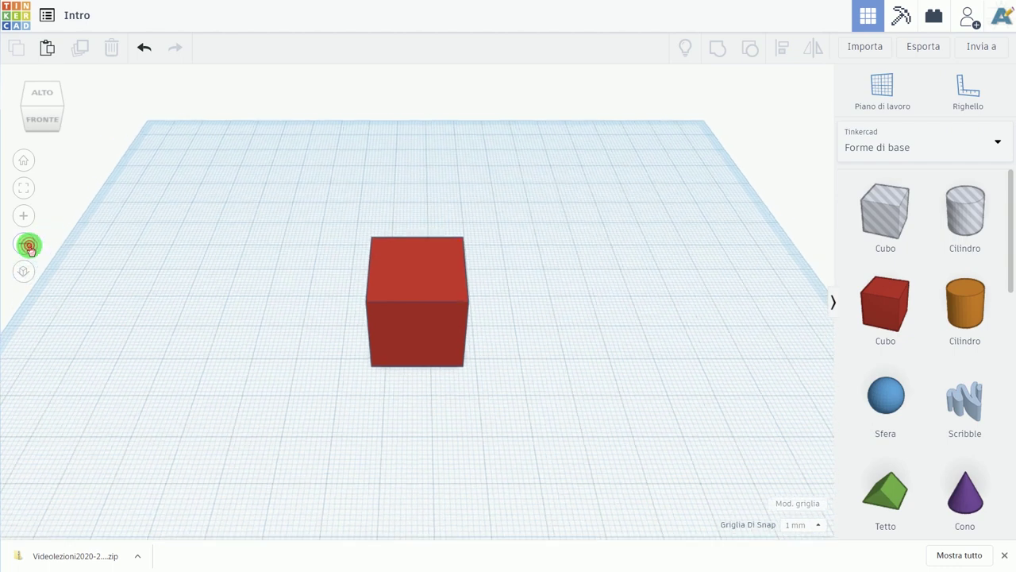
click(29, 246)
scroll(152, 354, down, 5)
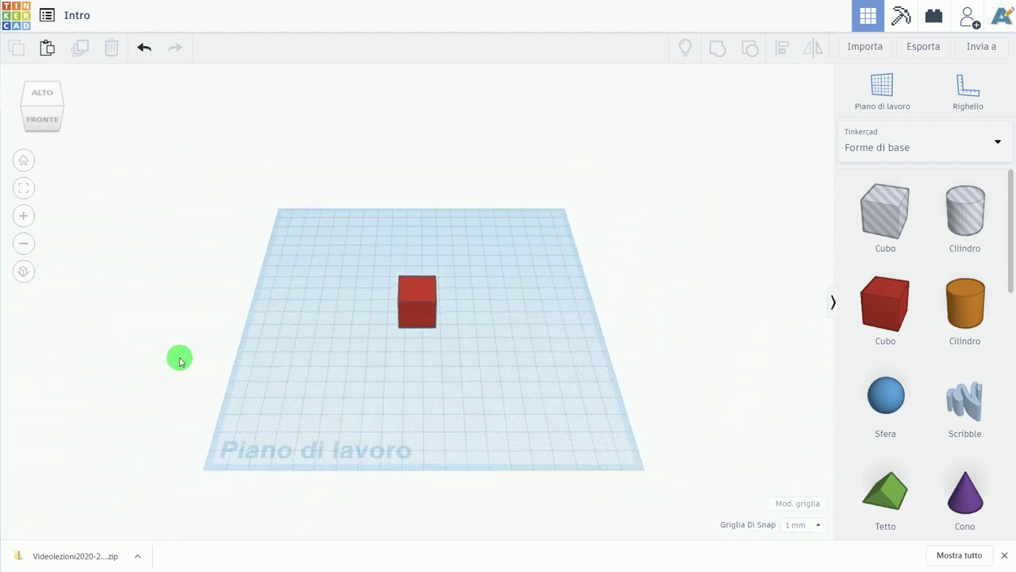
scroll(176, 356, down, 3)
scroll(175, 359, down, 2)
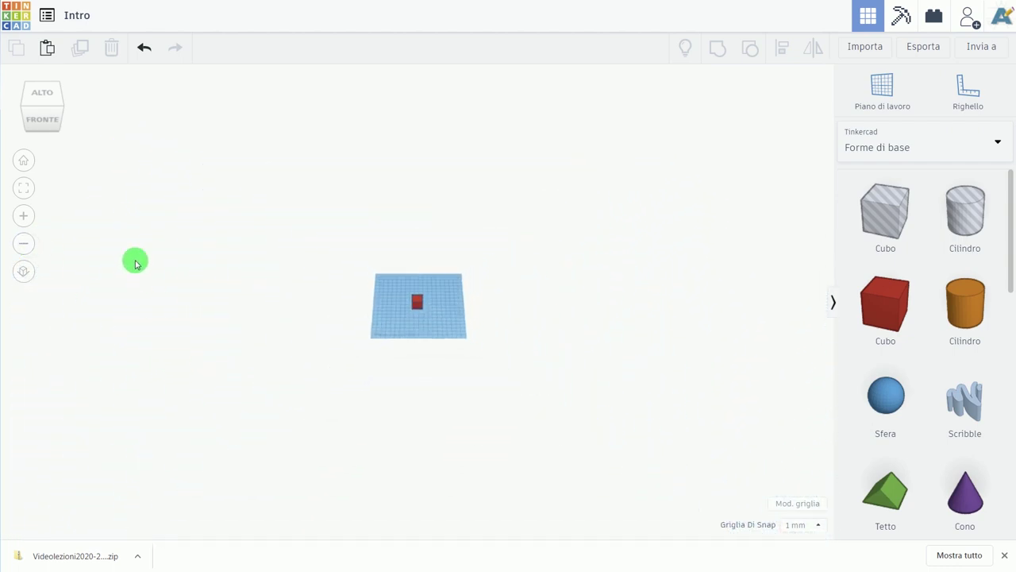
click(23, 161)
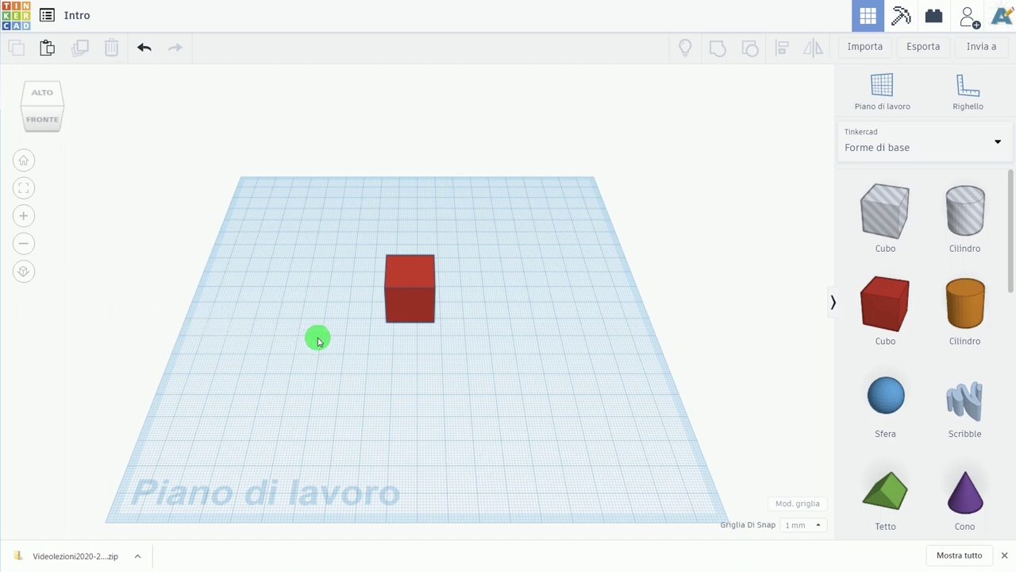
Step: View the cube from its front-top edge, a corner, top and front, ending on a raised front view
mouse_move(323, 328)
right_down()
mouse_move(340, 277)
mouse_move(376, 291)
mouse_move(350, 342)
mouse_move(230, 343)
mouse_move(231, 281)
mouse_move(283, 249)
mouse_move(338, 274)
mouse_move(360, 321)
mouse_move(351, 345)
mouse_move(307, 358)
mouse_move(281, 341)
mouse_move(291, 317)
mouse_move(320, 306)
mouse_move(336, 331)
mouse_move(281, 363)
mouse_move(230, 311)
mouse_move(301, 281)
mouse_move(363, 316)
mouse_move(388, 365)
mouse_move(326, 387)
mouse_move(272, 340)
mouse_move(289, 320)
mouse_move(317, 328)
mouse_move(432, 315)
mouse_move(411, 331)
mouse_move(352, 340)
right_up()
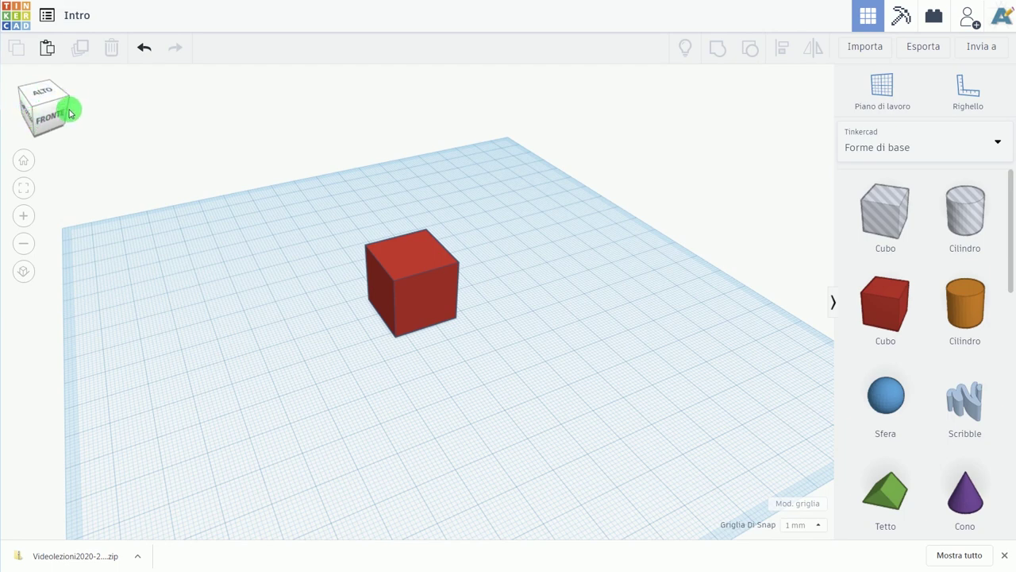
mouse_move(68, 112)
mouse_down()
mouse_move(27, 118)
mouse_move(50, 100)
mouse_move(59, 116)
mouse_move(70, 107)
mouse_move(67, 116)
mouse_up()
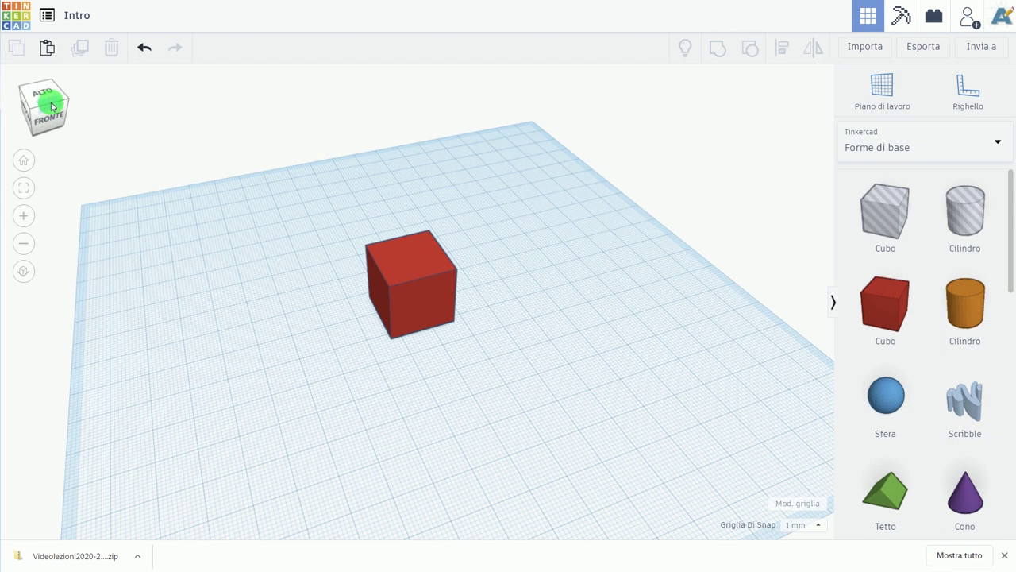
click(50, 105)
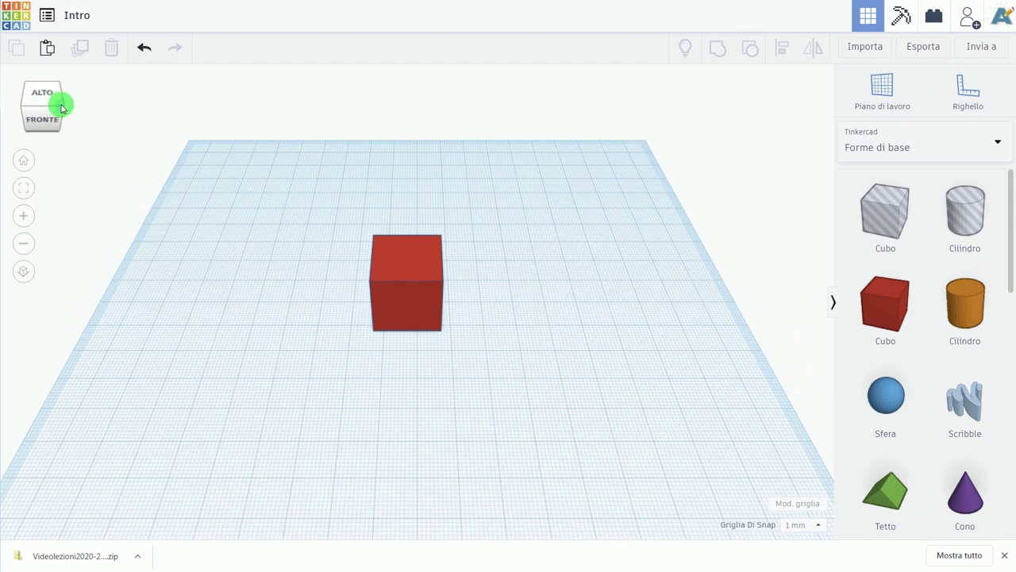
click(62, 107)
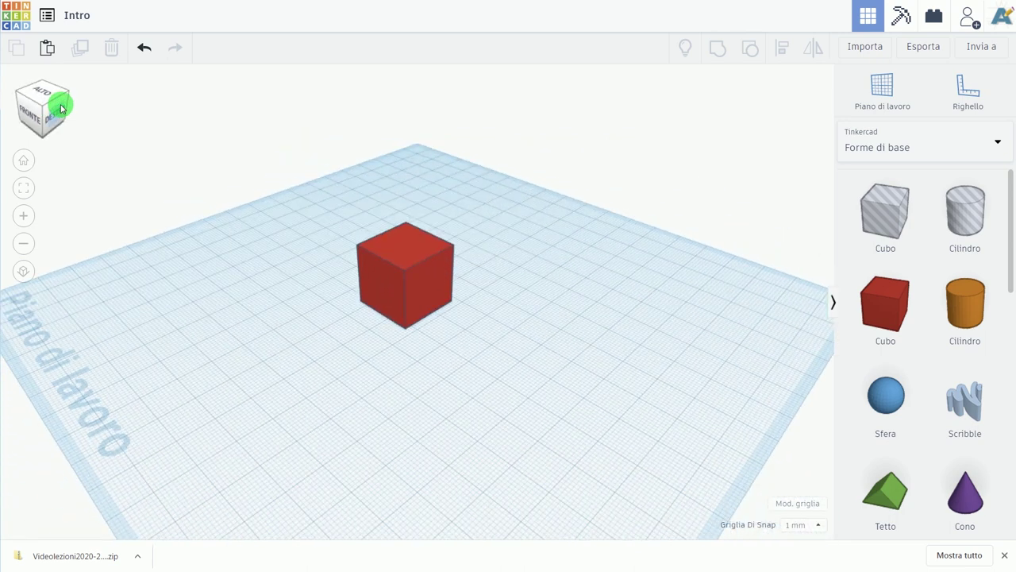
click(43, 94)
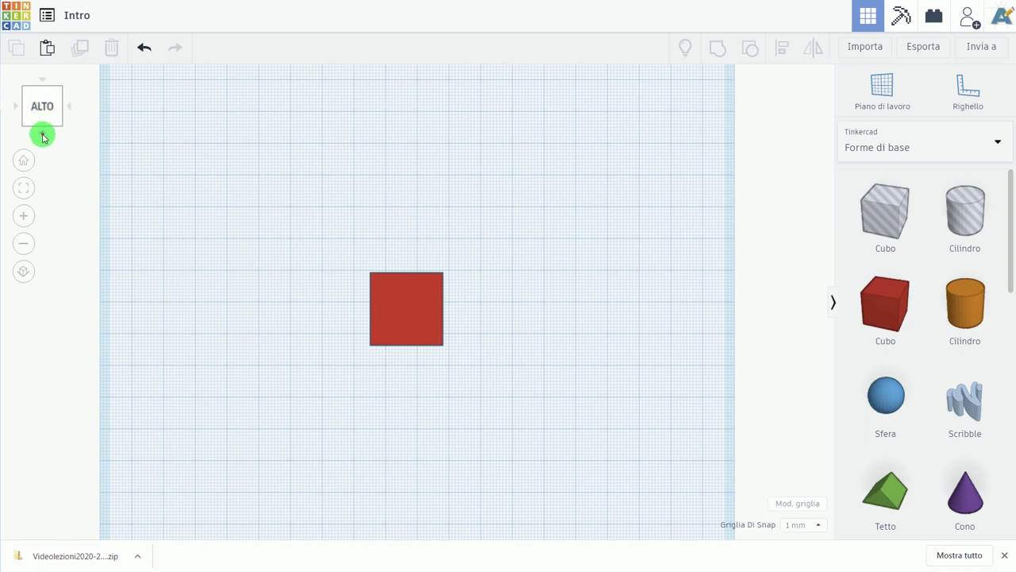
click(43, 137)
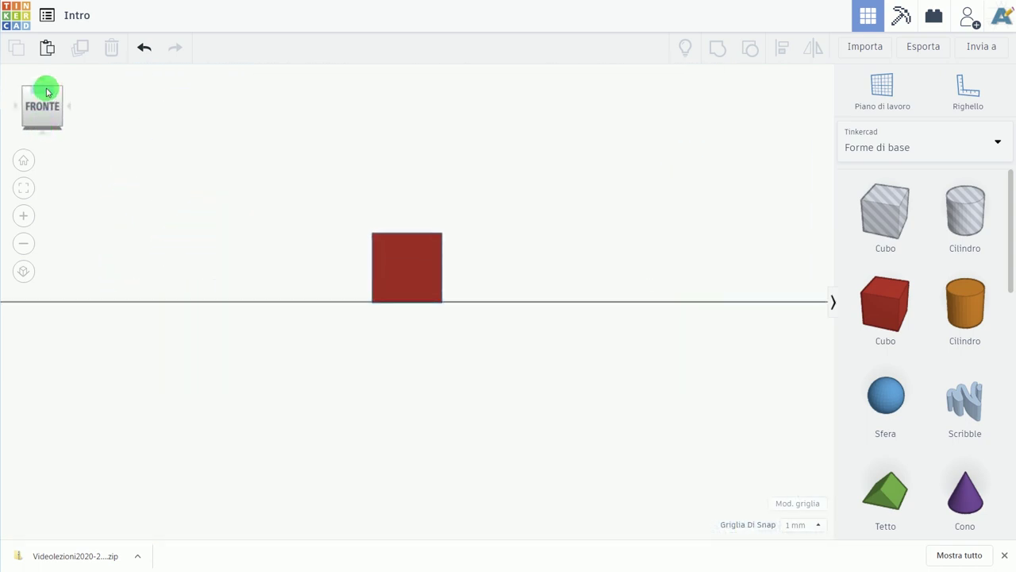
click(46, 92)
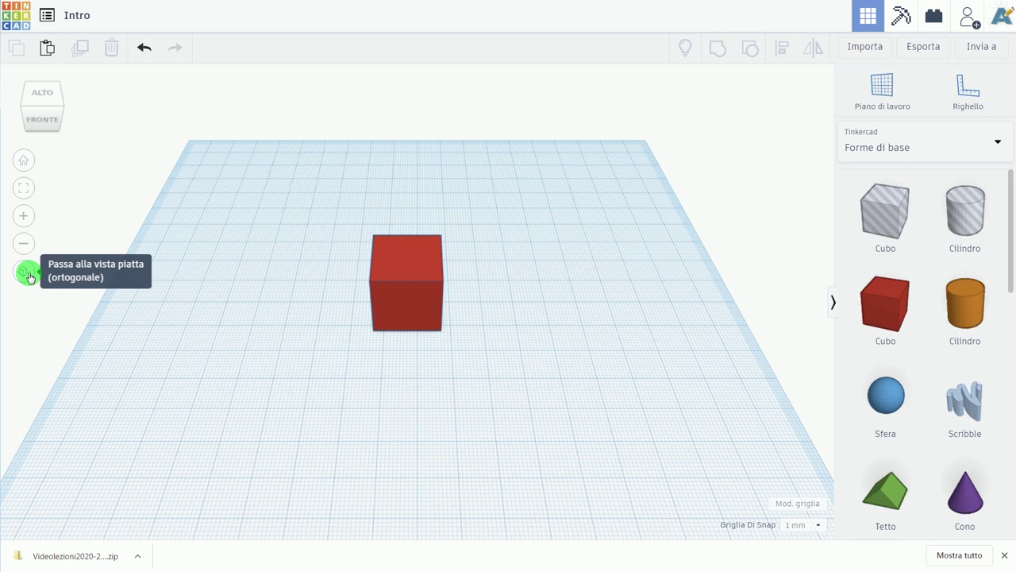
Step: Orbit the cube in orthographic view, return to perspective, and zoom in from above
click(28, 274)
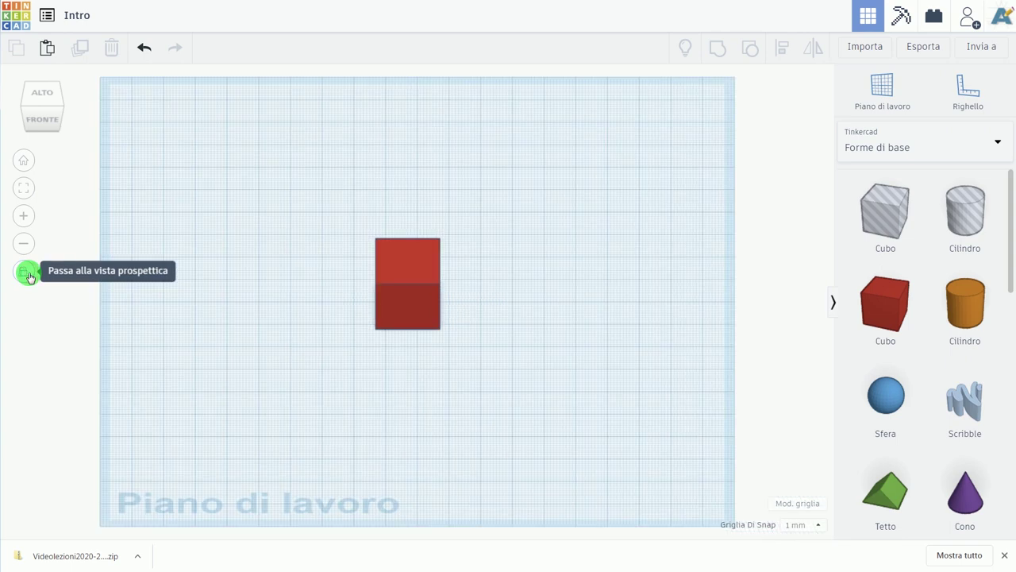
mouse_move(230, 340)
right_down()
mouse_move(323, 333)
mouse_move(358, 313)
right_up()
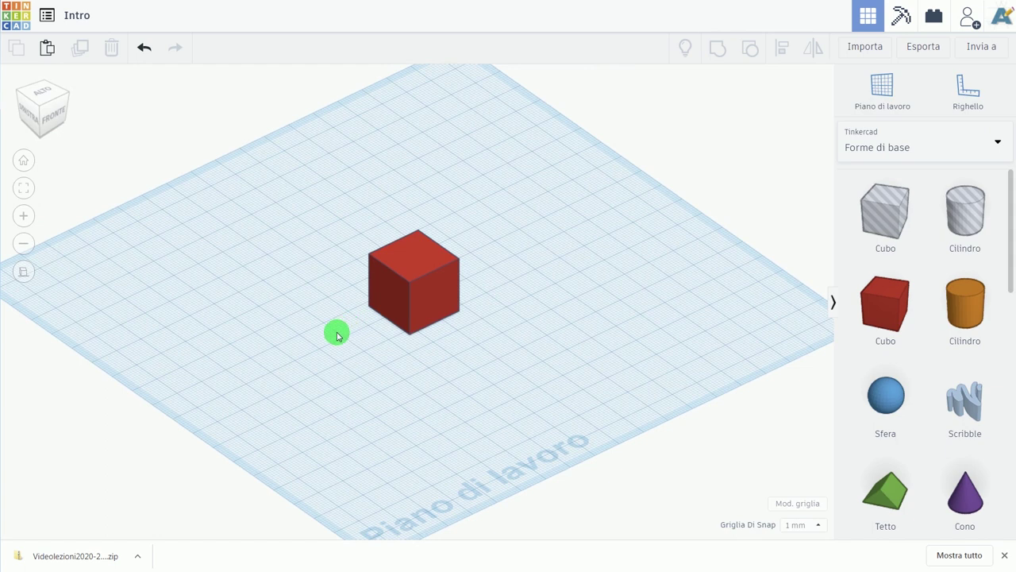
mouse_move(524, 249)
right_down()
mouse_move(497, 320)
mouse_move(435, 373)
mouse_move(374, 342)
mouse_move(413, 399)
mouse_move(176, 316)
right_up()
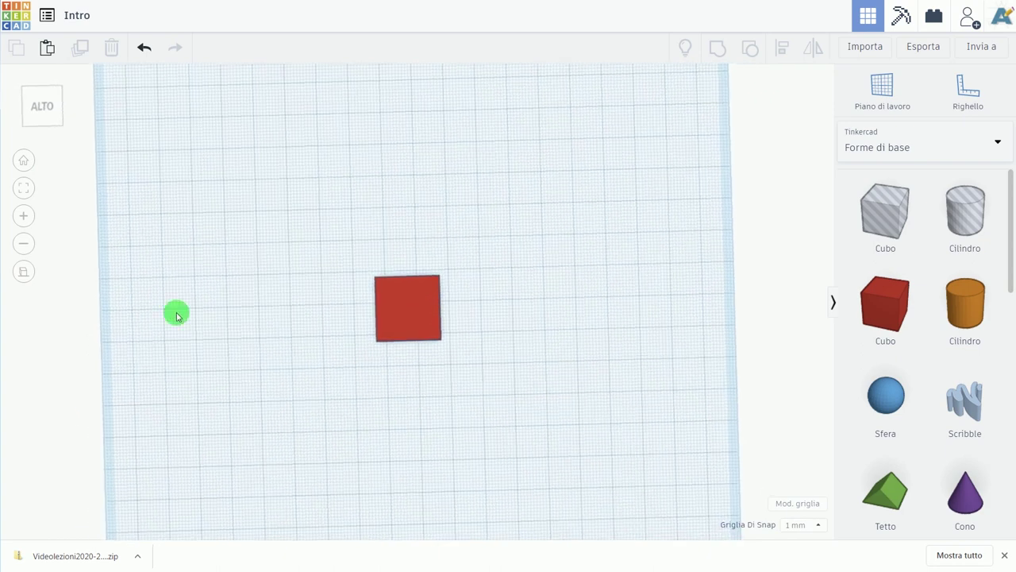
click(27, 276)
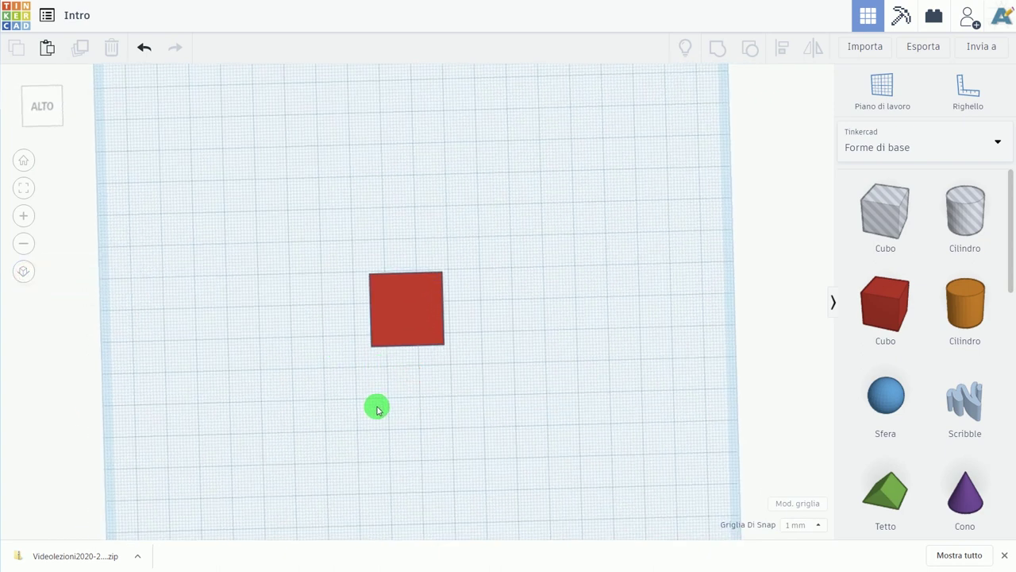
mouse_move(399, 411)
right_down()
mouse_move(390, 411)
mouse_move(403, 388)
mouse_move(399, 406)
right_up()
scroll(405, 393, up, 2)
scroll(404, 393, up, 3)
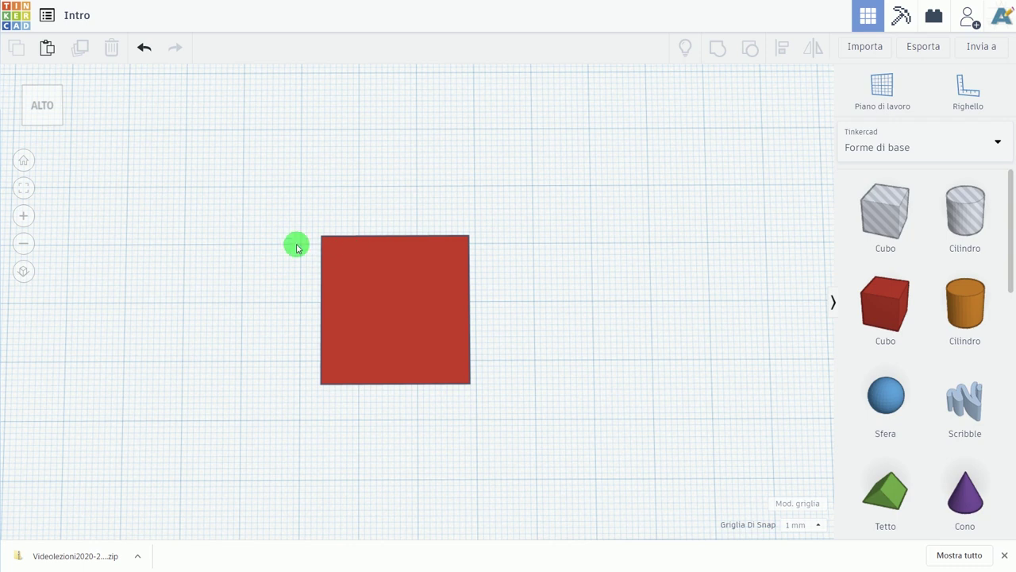
Step: In an orthographic top view, drag the red cube up and to the left, then deselect it
click(48, 112)
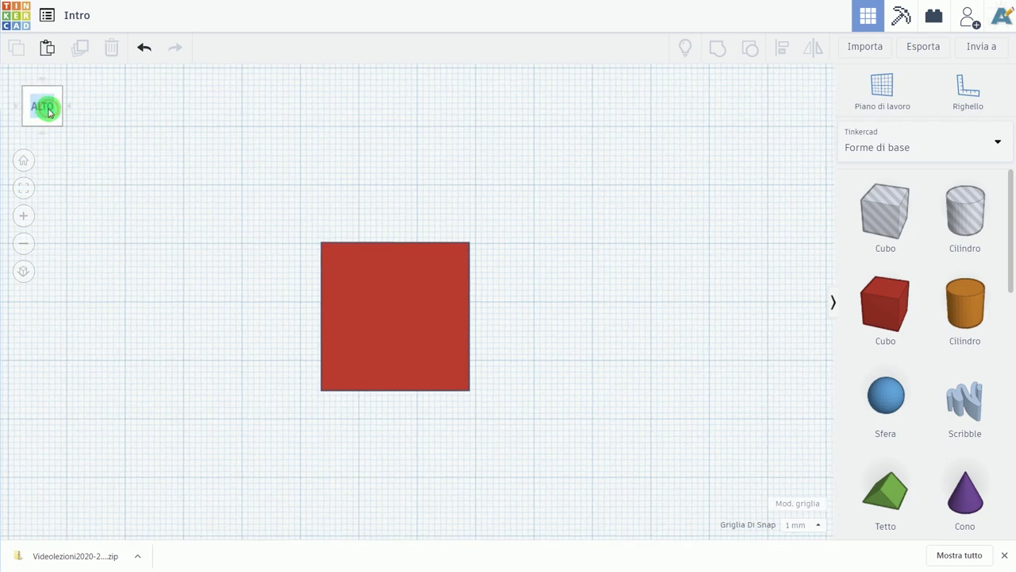
click(22, 274)
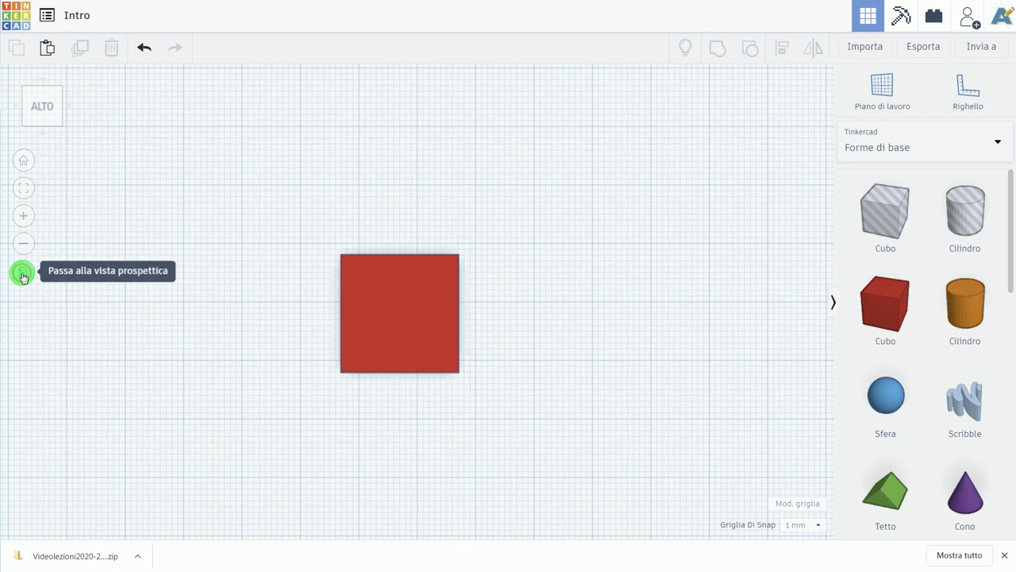
mouse_move(401, 308)
mouse_down()
mouse_move(367, 270)
mouse_move(359, 235)
mouse_up()
click(22, 275)
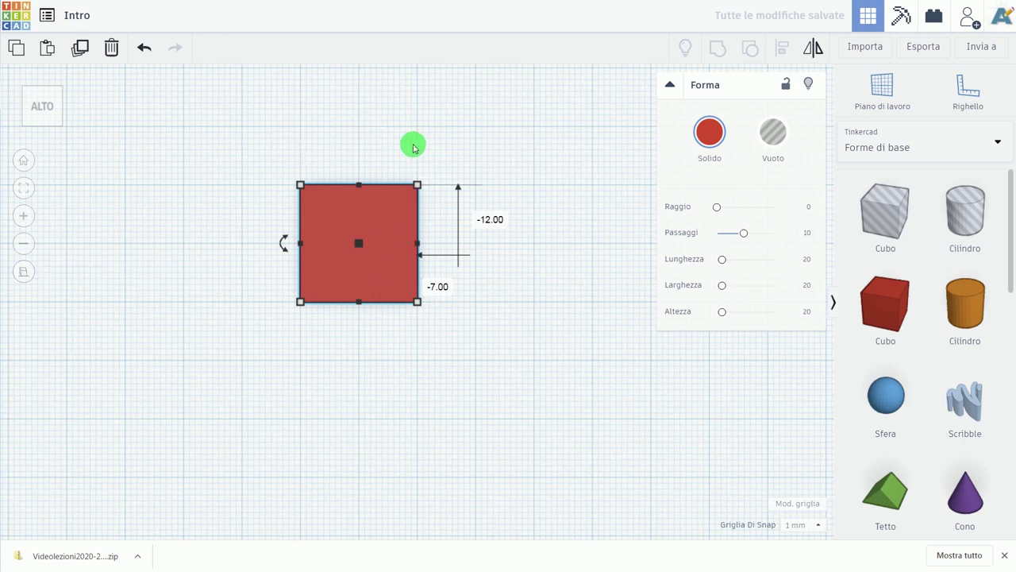
click(397, 262)
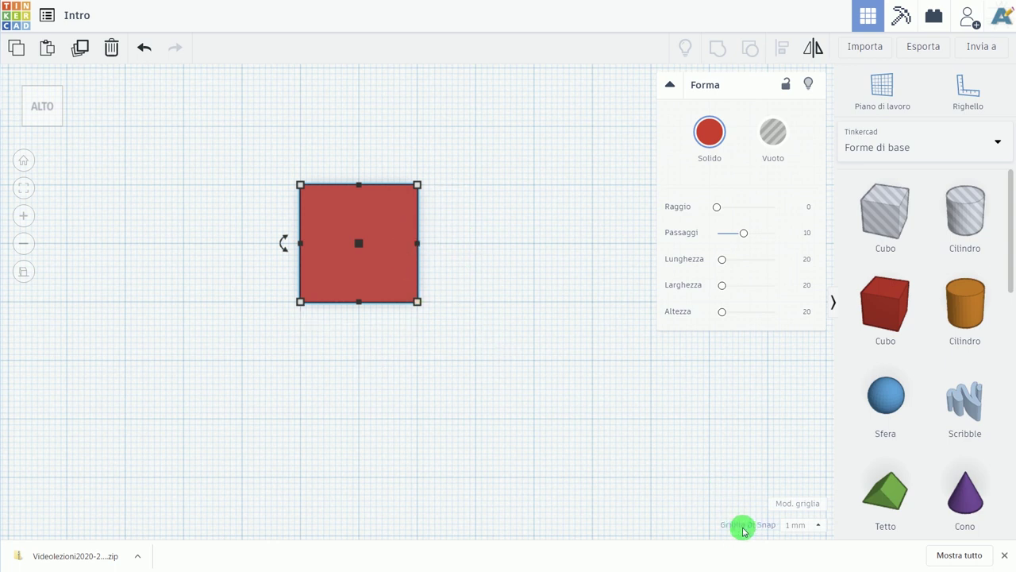
click(465, 249)
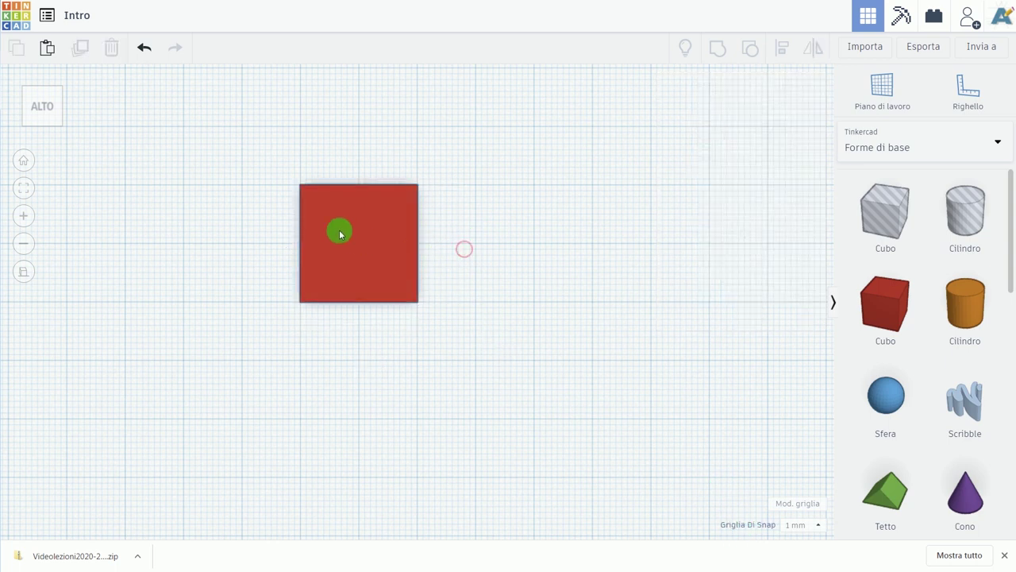
Step: Zoom in and drag the cube right and down, then a few millimetres further
scroll(348, 239, up, 2)
scroll(347, 236, up, 2)
mouse_move(334, 235)
mouse_down()
mouse_move(391, 279)
mouse_move(390, 299)
mouse_up()
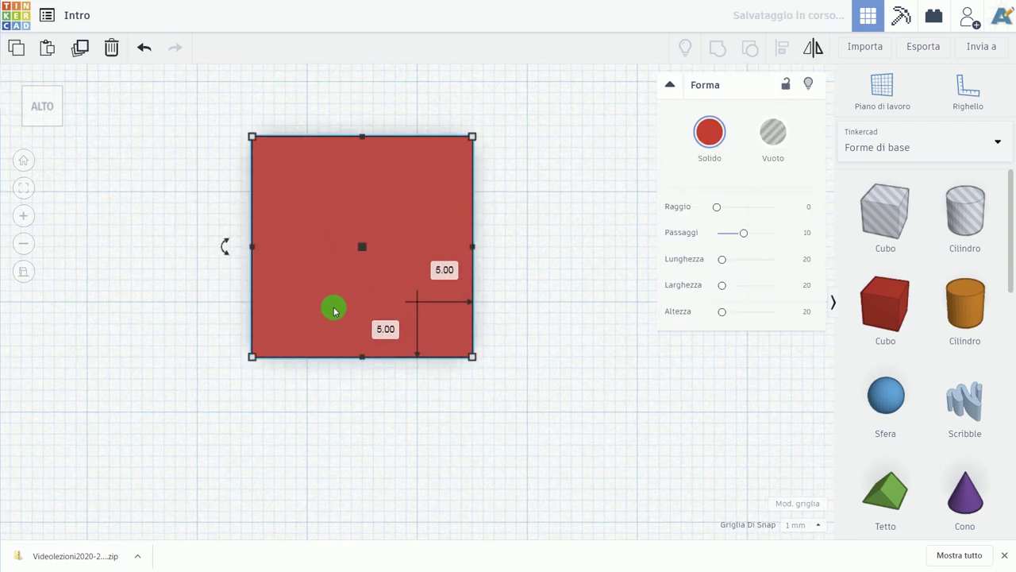
drag(301, 294, 304, 312)
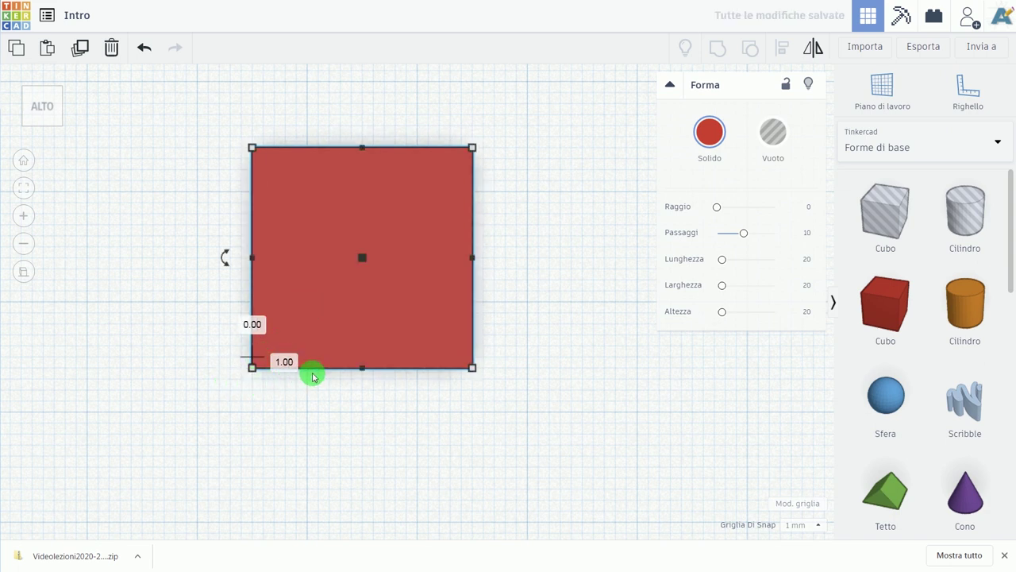
drag(333, 206, 375, 218)
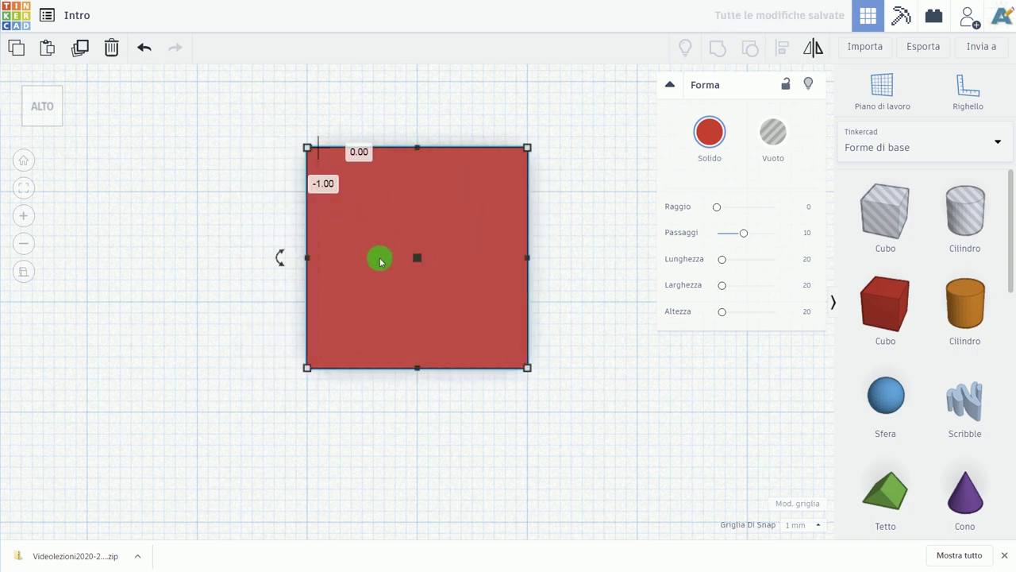
Step: Nudge the cube in 1 mm steps with the arrow keys: up, right, left, down, up, right
key(Up)
key(Right)
key(Left)
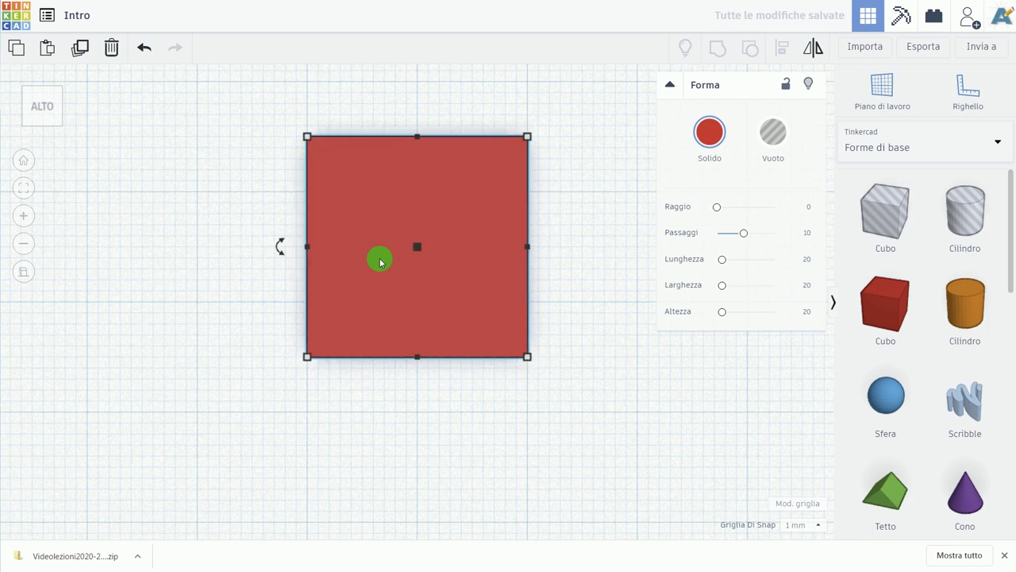
key(Down)
key(Down)
key(Down)
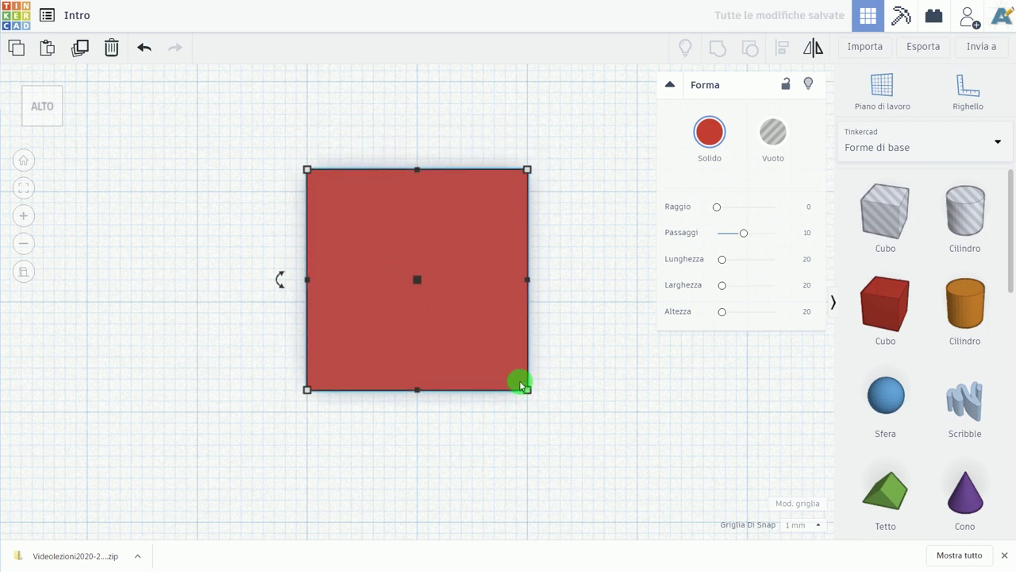
key(Up)
key(Right)
key(Right)
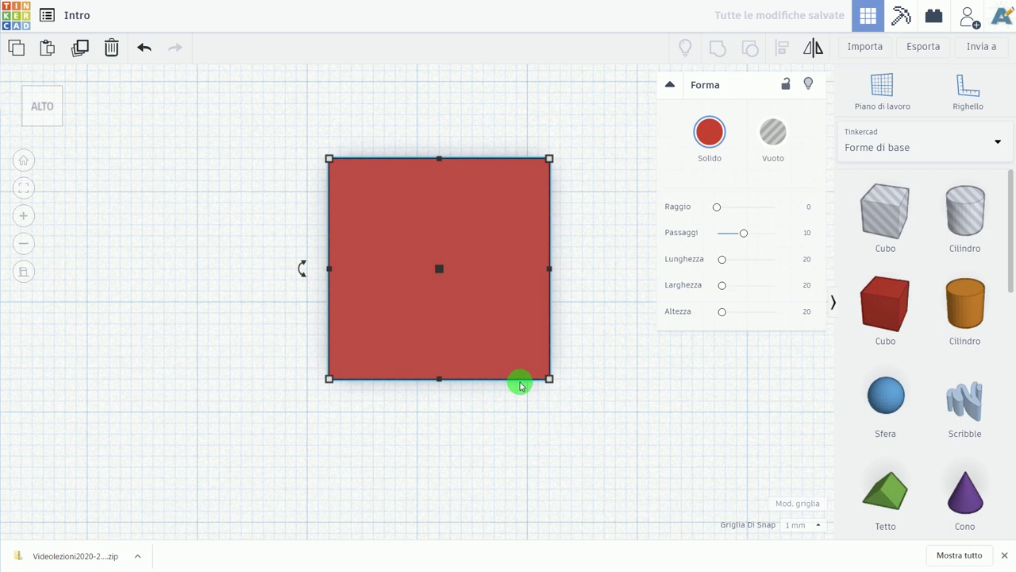
Step: Set the snap grid to 5 mm and move the cube in 5 mm steps by dragging and arrow keys
click(817, 525)
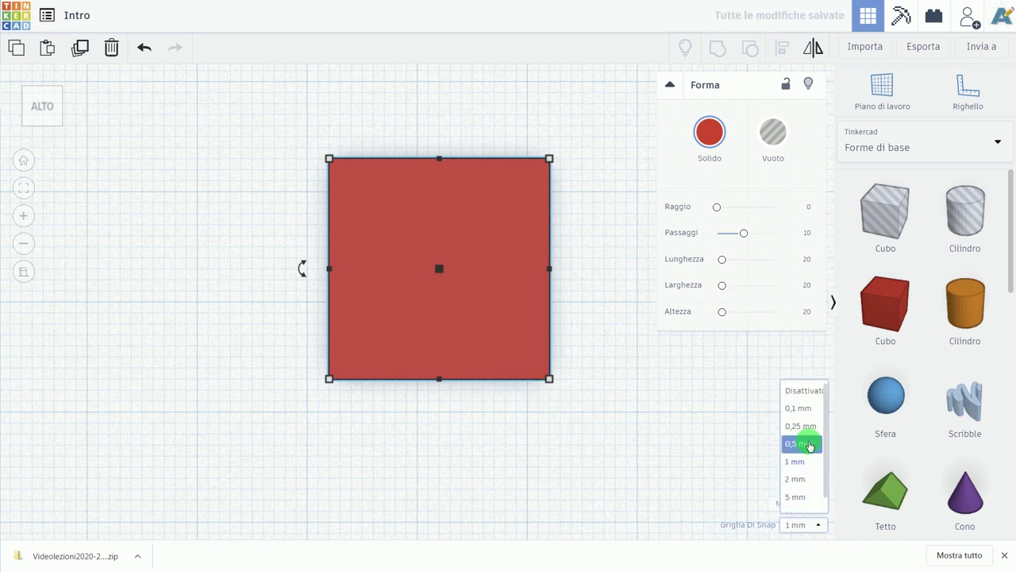
click(796, 495)
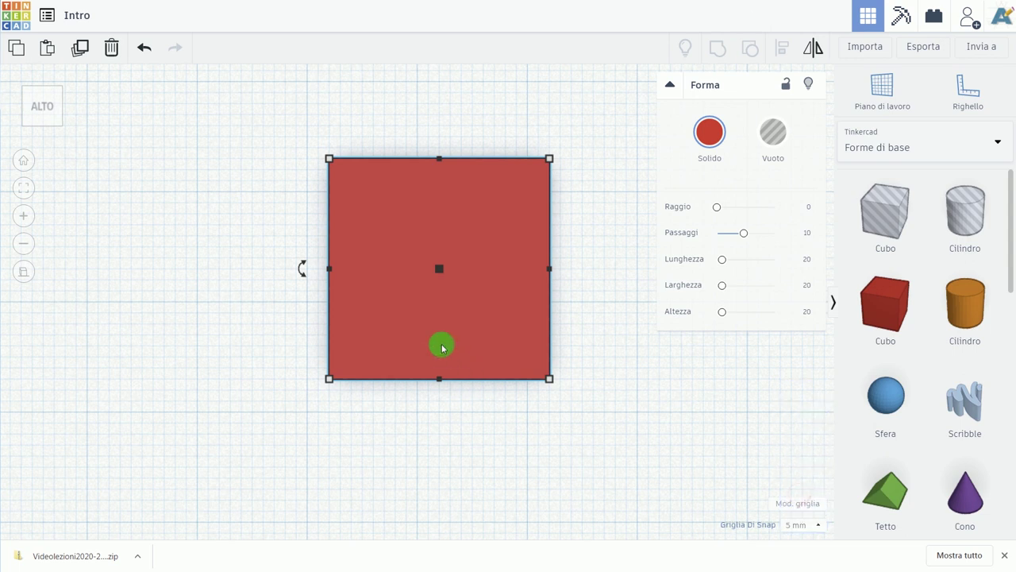
drag(442, 348, 378, 321)
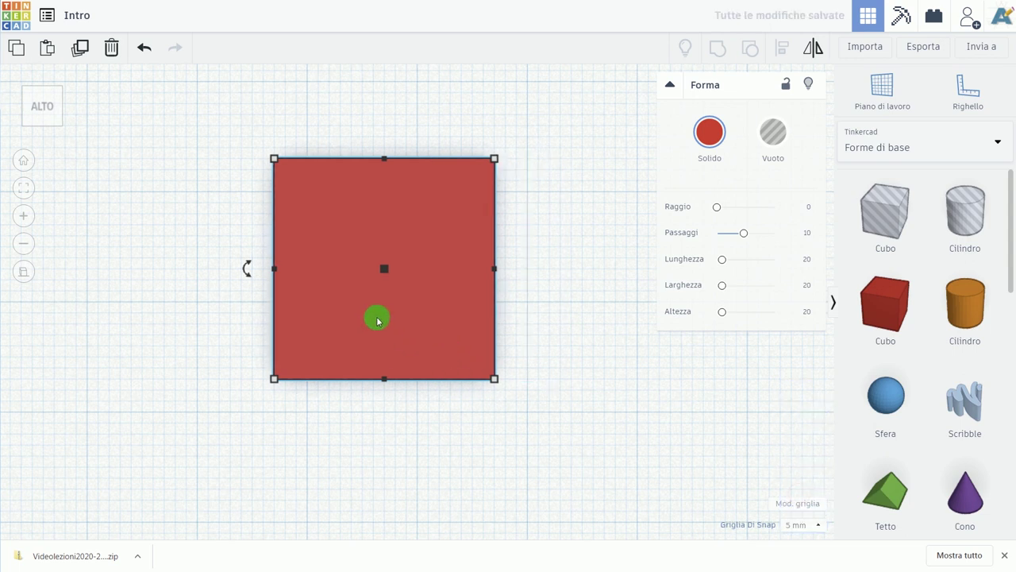
key(Right)
key(Right)
key(Down)
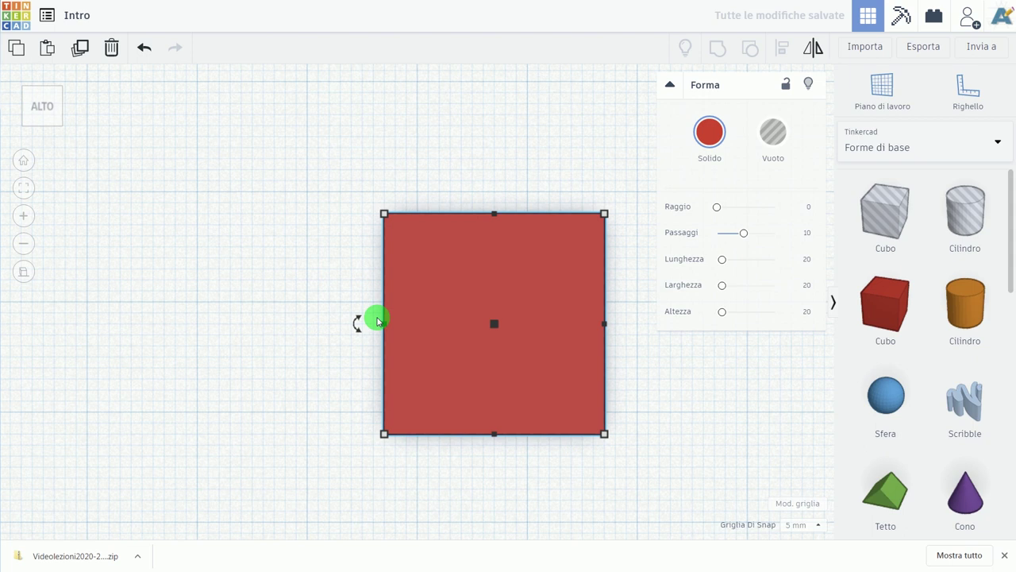
key(Left)
mouse_move(386, 307)
mouse_down()
mouse_move(406, 304)
mouse_move(442, 250)
mouse_up()
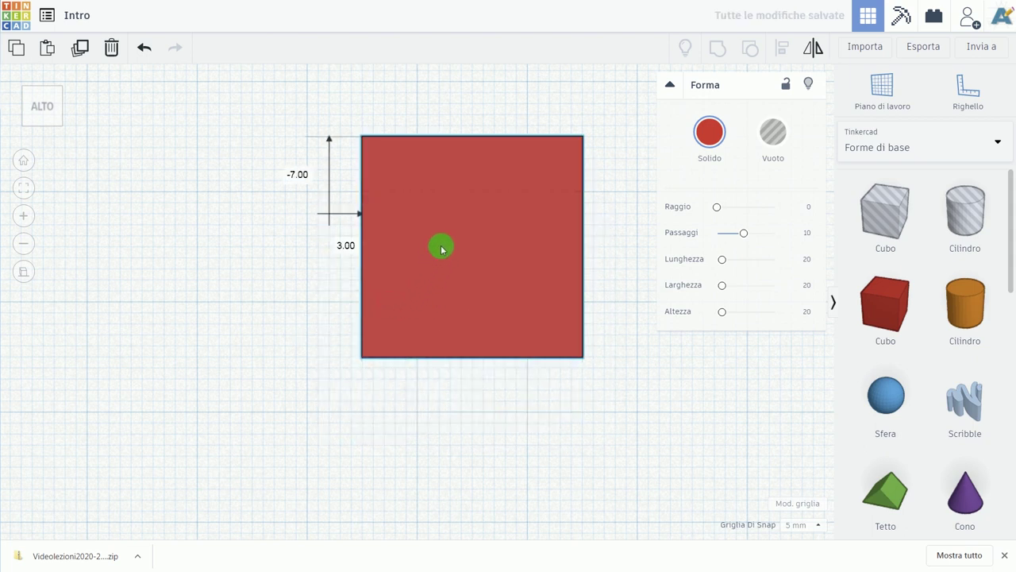
mouse_move(433, 243)
mouse_down()
mouse_move(419, 182)
mouse_move(423, 327)
mouse_move(488, 315)
mouse_move(573, 328)
mouse_move(440, 309)
mouse_move(460, 333)
mouse_up()
Step: Restore the 1 mm snap grid and drag the cube up and to the left
click(803, 524)
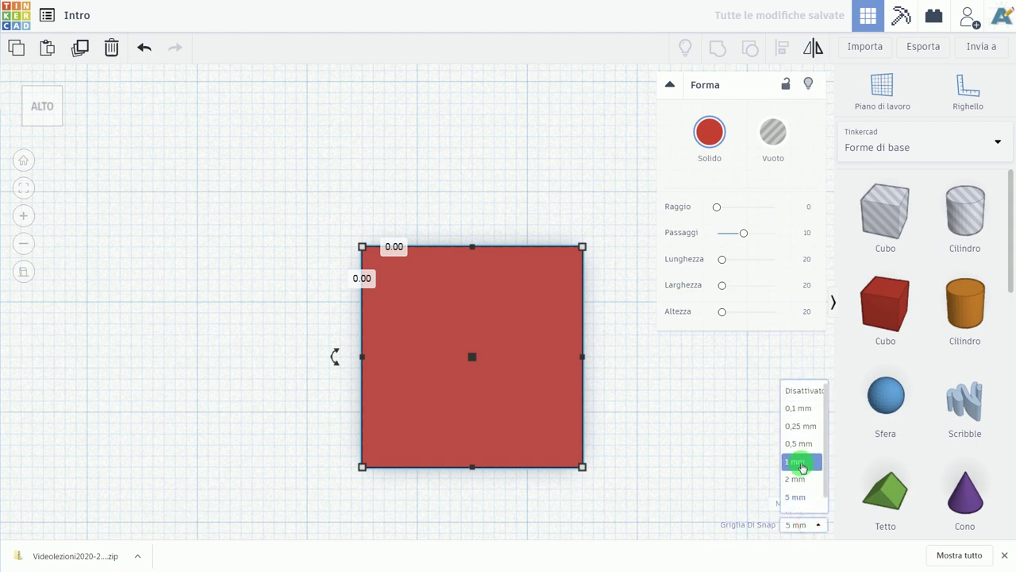
click(799, 463)
drag(508, 313, 445, 274)
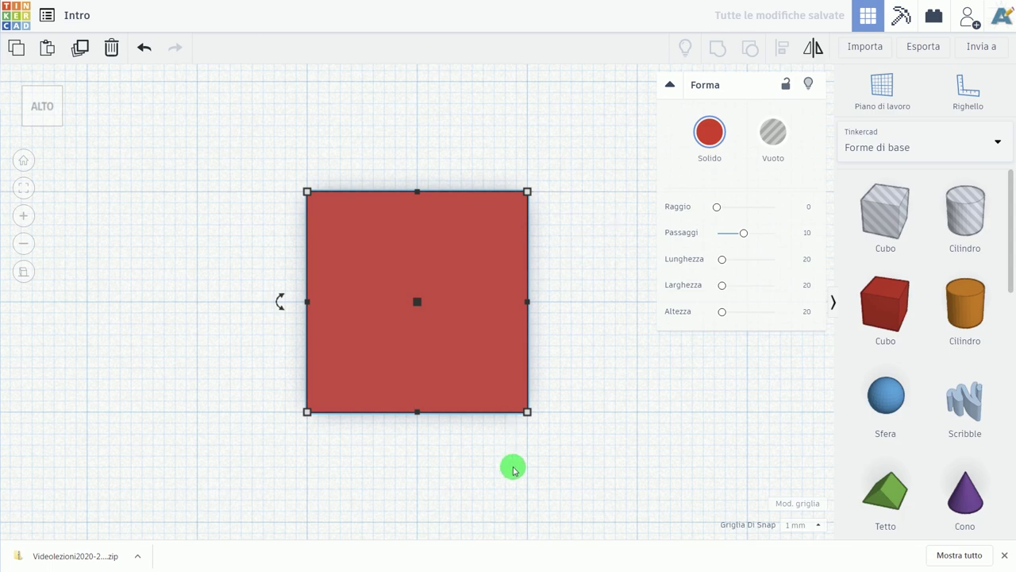
Step: Orbit to a low, tilted front view in perspective projection
right_drag(513, 470, 513, 388)
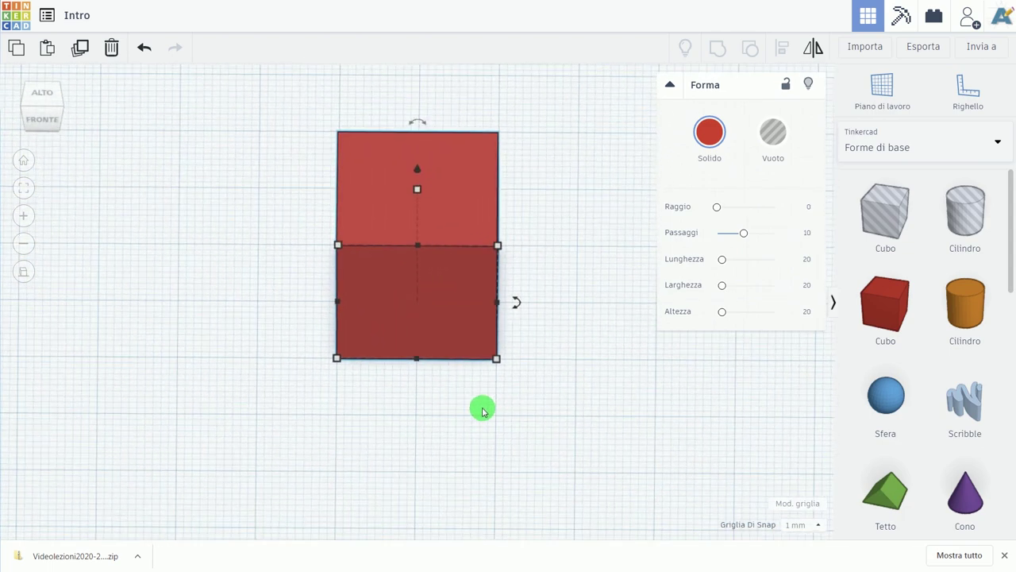
click(23, 271)
mouse_move(235, 341)
right_down()
mouse_move(521, 345)
mouse_move(484, 400)
mouse_move(416, 413)
mouse_move(438, 447)
mouse_move(461, 447)
right_up()
scroll(481, 402, down, 5)
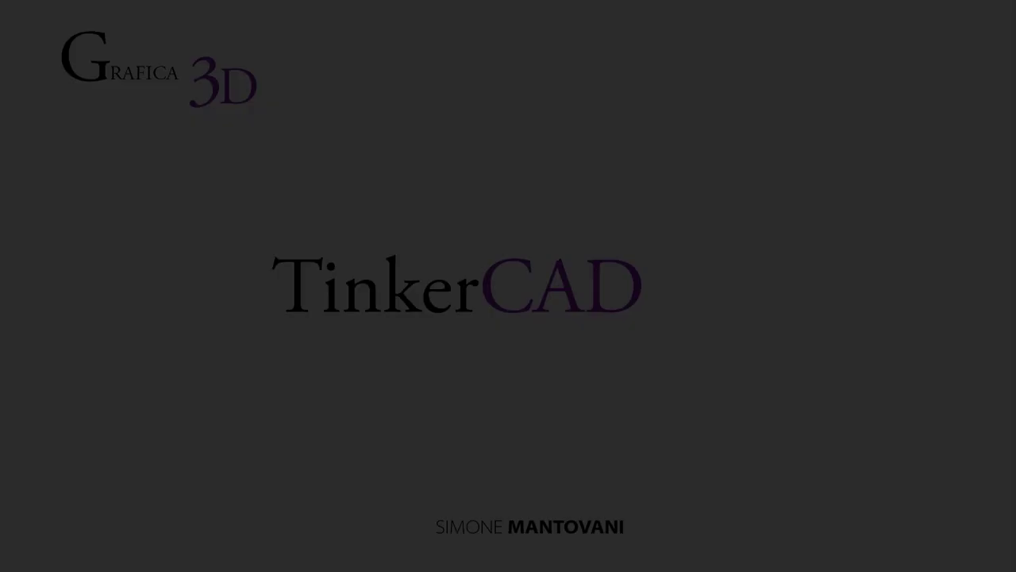